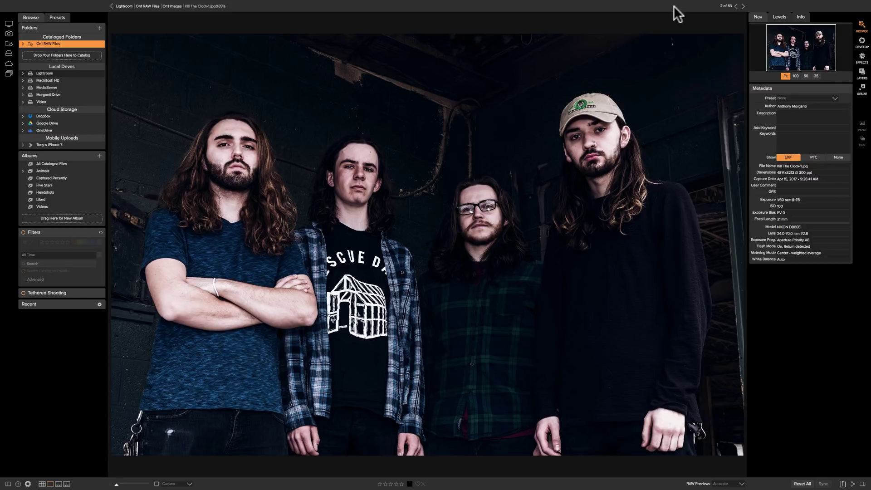
Open the brighter, unprocessed version of the band photo in Effects and add a Grunge filter
key(Left)
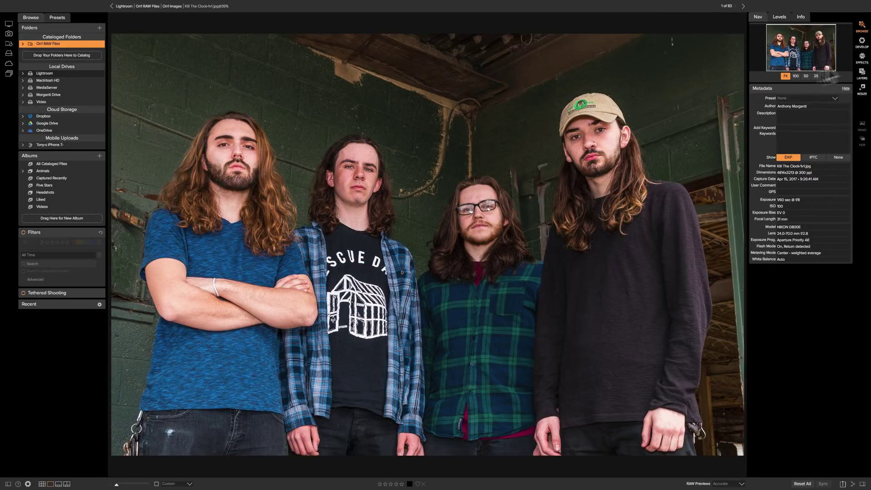
click(864, 55)
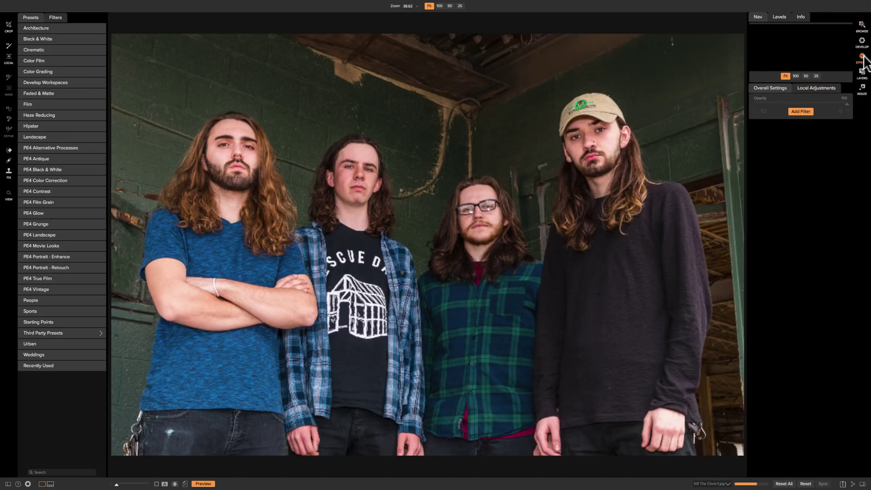
click(798, 111)
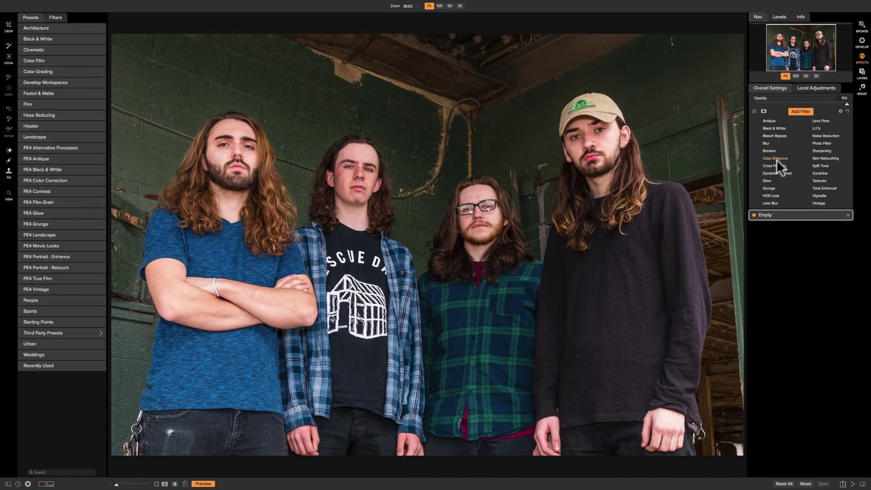
click(769, 187)
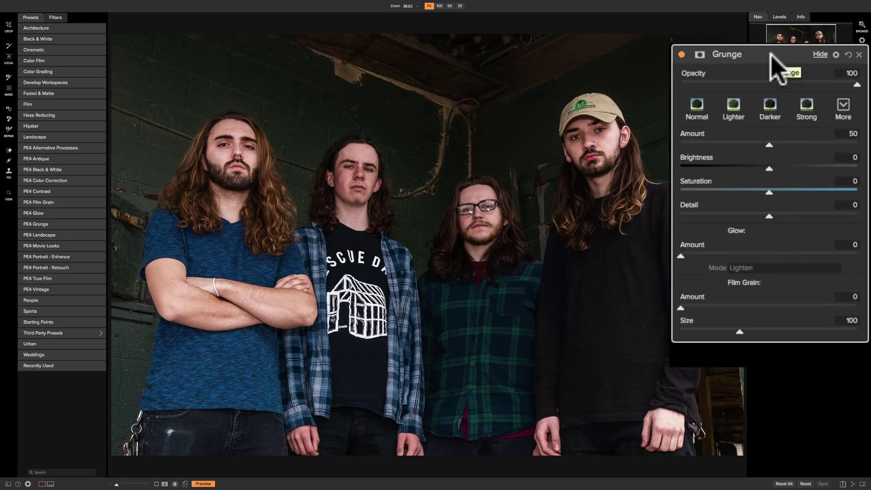
Compare the photo with the Grunge filter off and on, using its Normal style
click(682, 54)
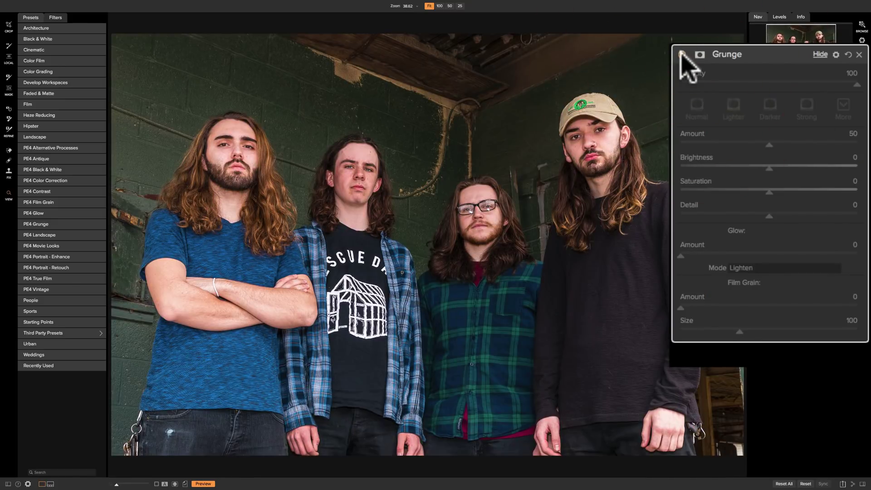
click(681, 55)
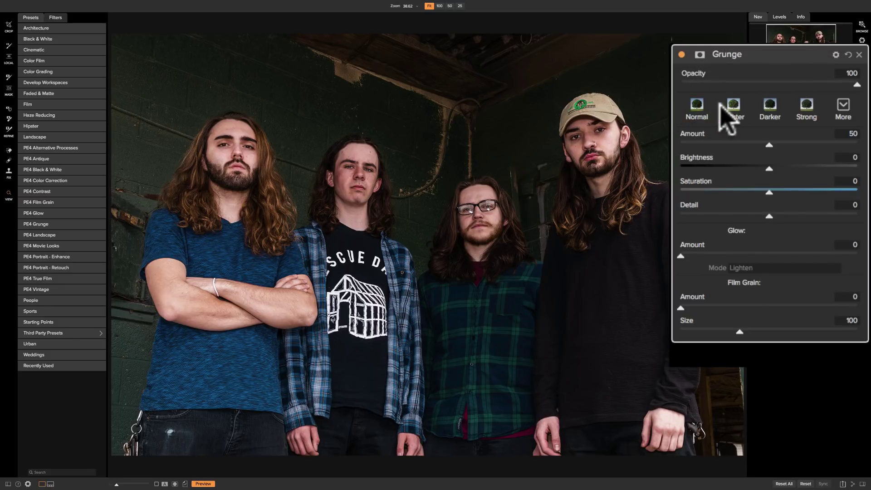
click(725, 114)
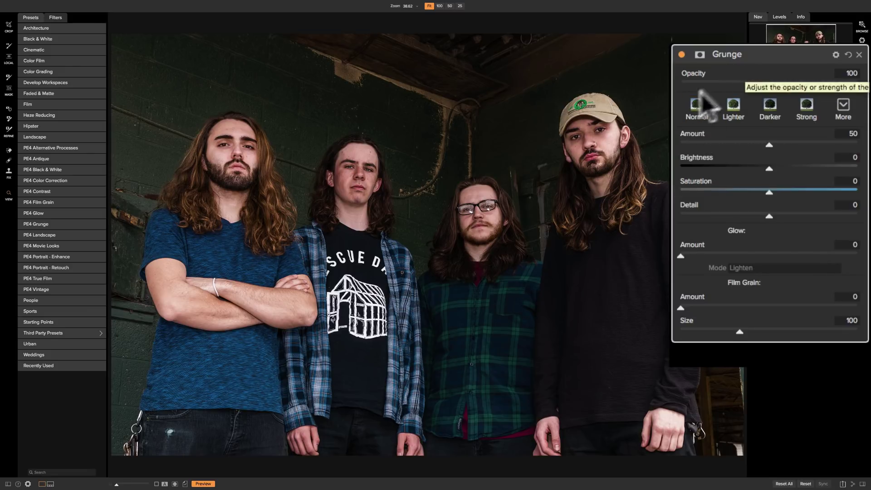
click(697, 111)
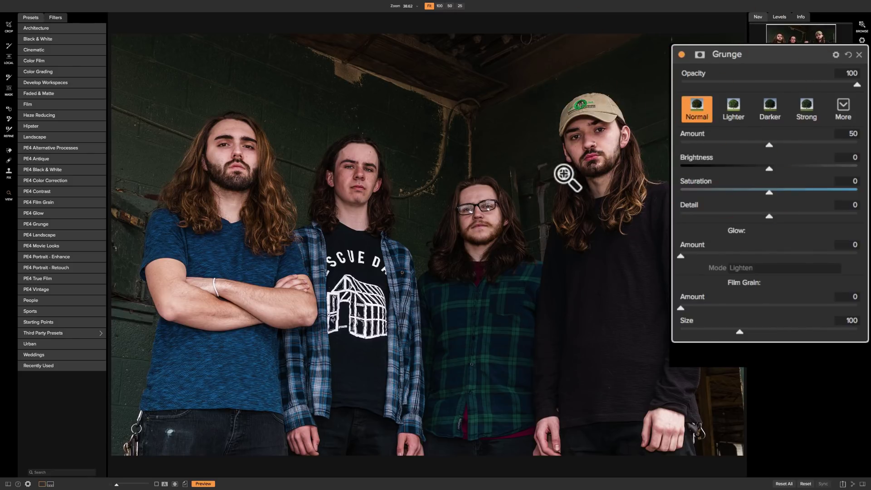
click(681, 54)
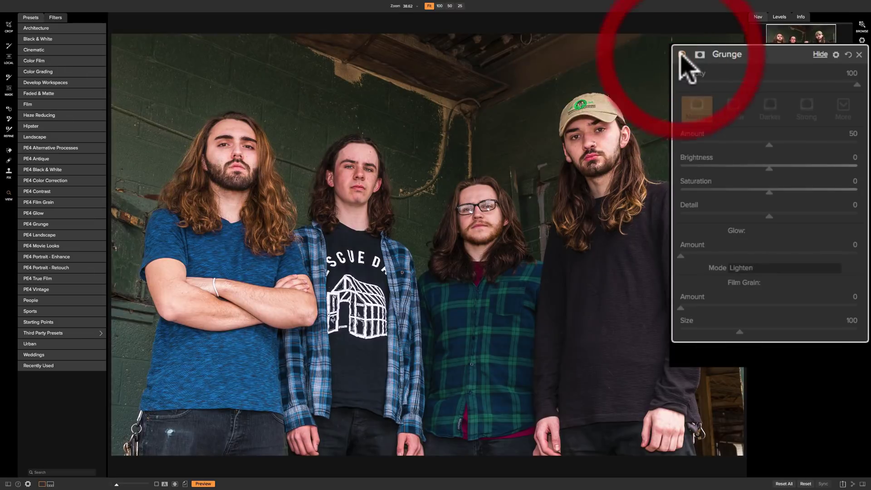
click(680, 55)
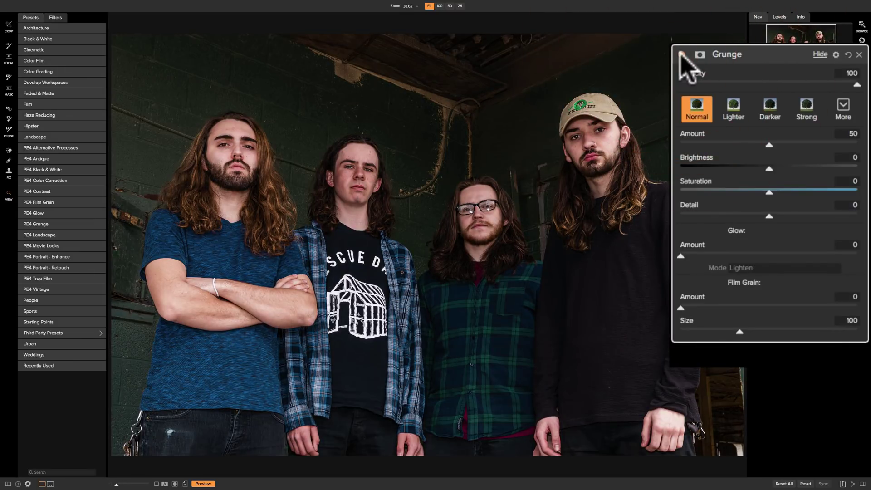
Try the Lighter, Darker and Strong styles of the Grunge filter, comparing them with Normal
click(733, 108)
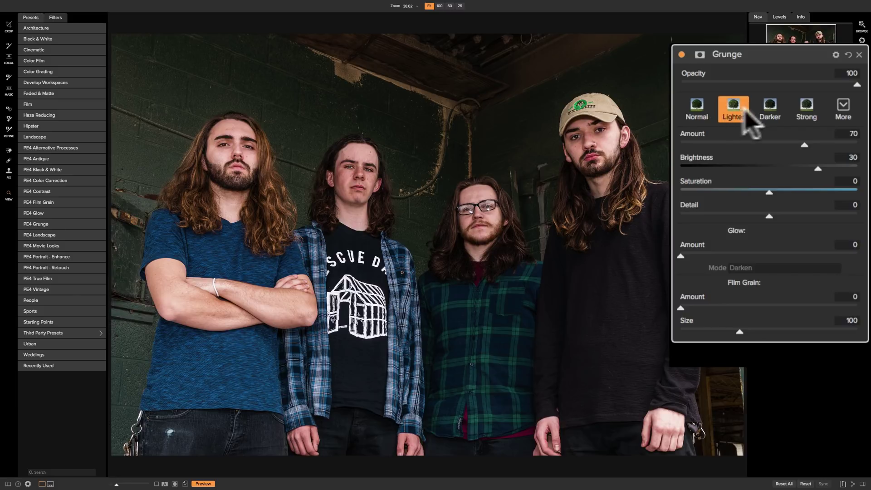
click(770, 109)
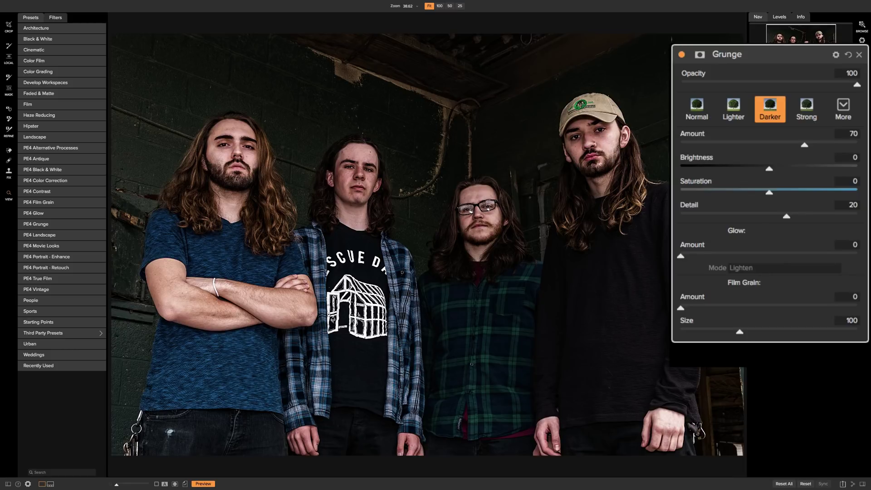
click(803, 106)
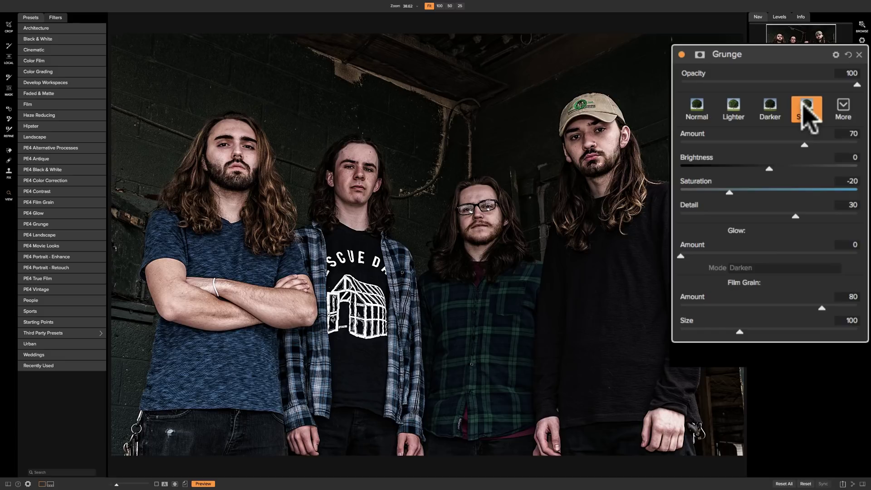
click(696, 112)
click(734, 109)
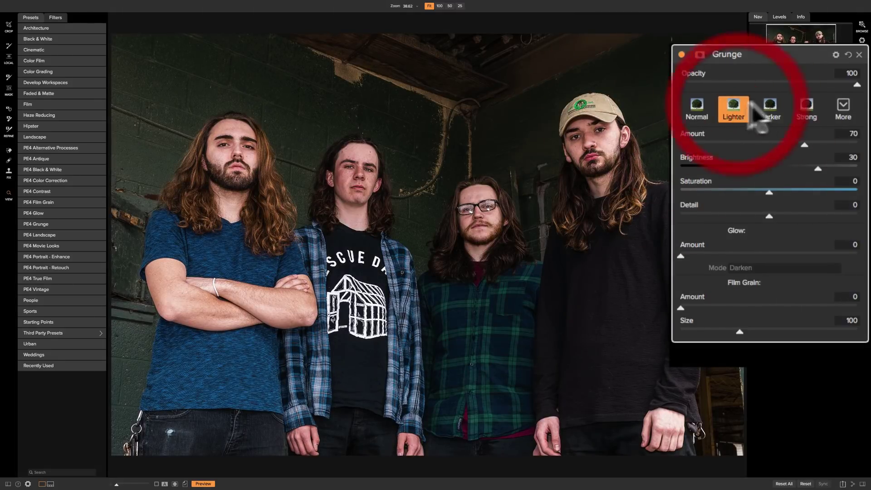
click(771, 110)
click(804, 111)
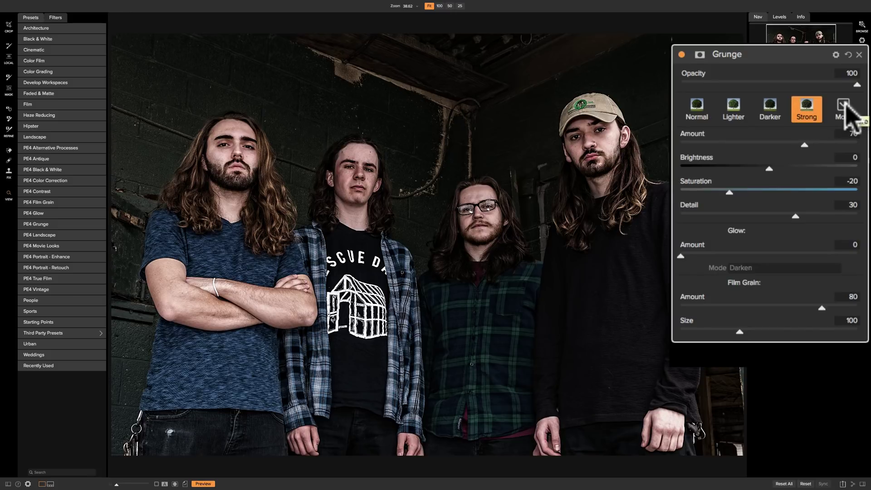
Look through the additional Grunge styles and reapply the Normal style
click(844, 104)
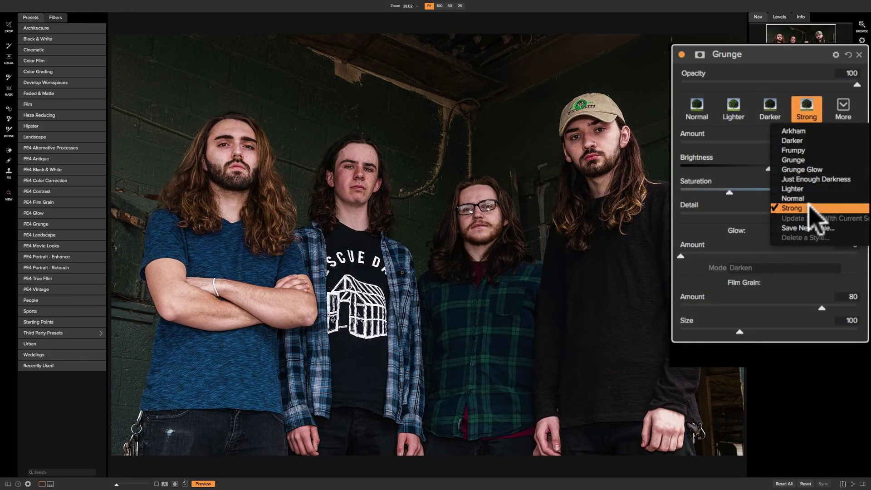
click(777, 55)
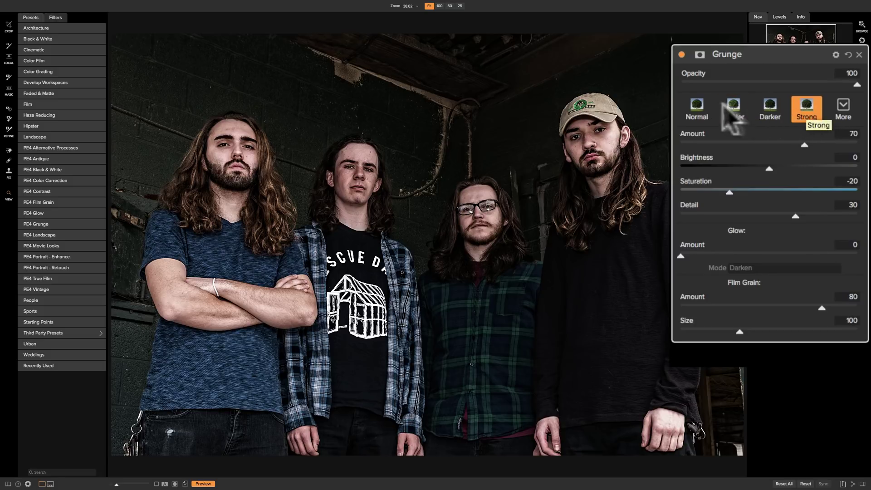
click(698, 110)
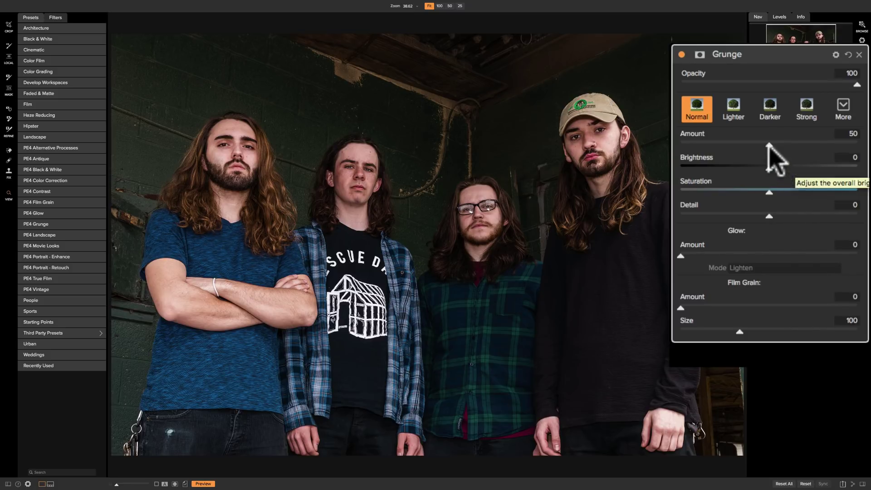
Set the Grunge amount to 0 and compare the photo with the filter off and on
drag(770, 145, 680, 145)
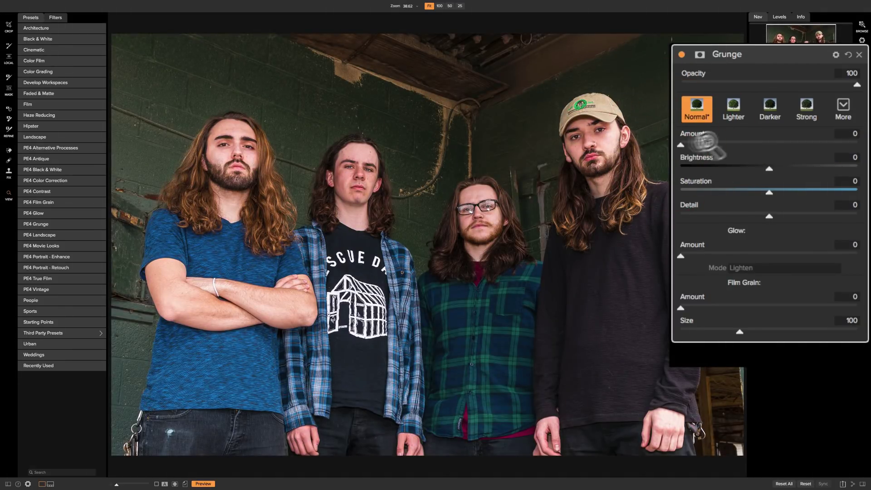
click(681, 54)
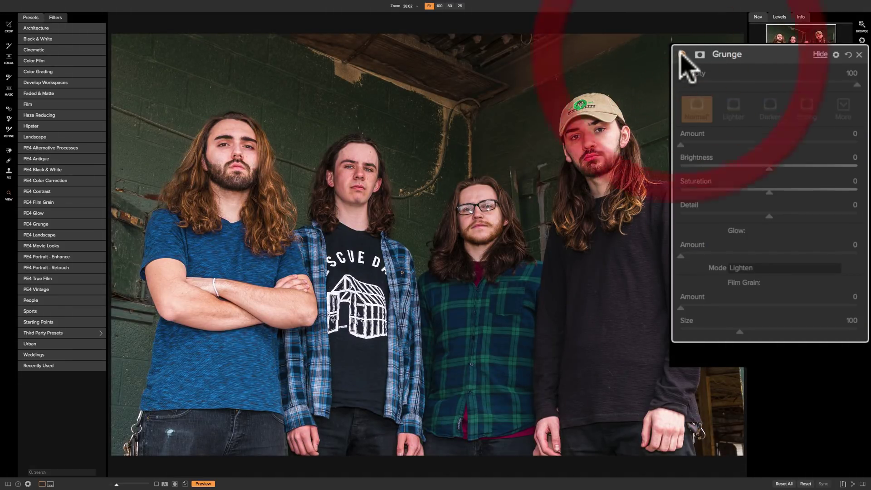
click(681, 53)
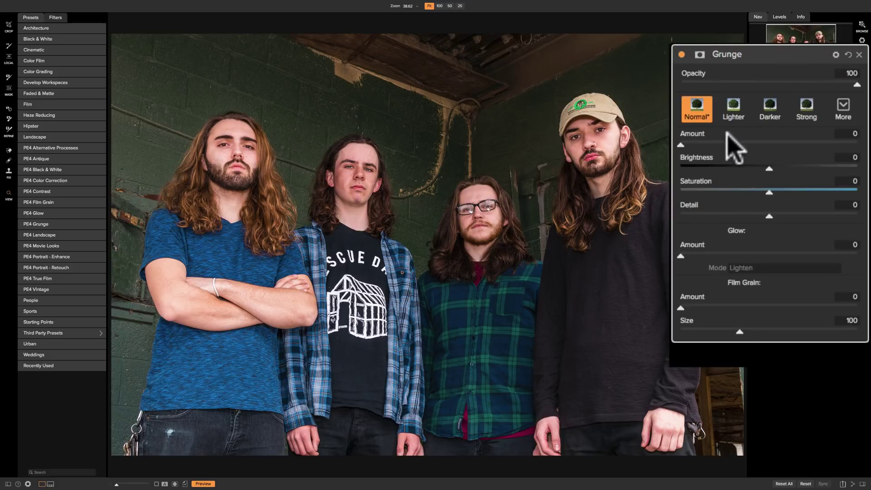
Set the Grunge amount to 60, with brightness and saturation both at -1
click(684, 145)
mouse_move(683, 145)
mouse_down()
mouse_move(819, 146)
mouse_move(790, 146)
mouse_up()
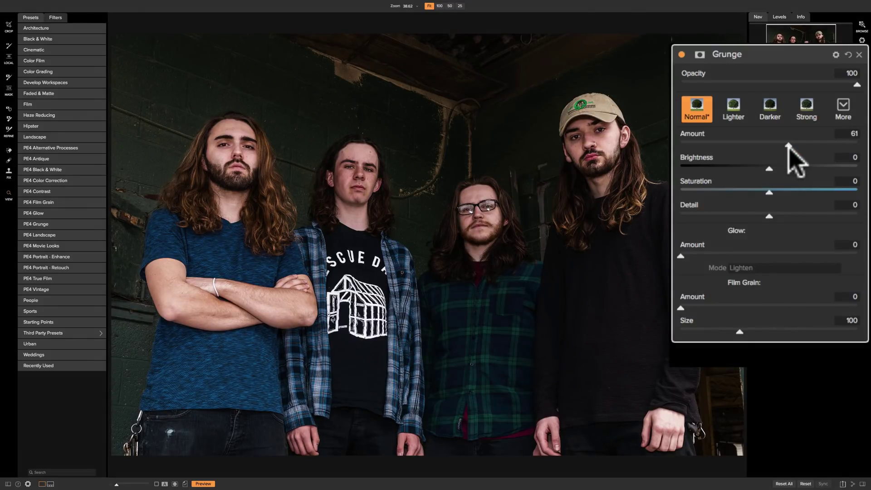
click(787, 145)
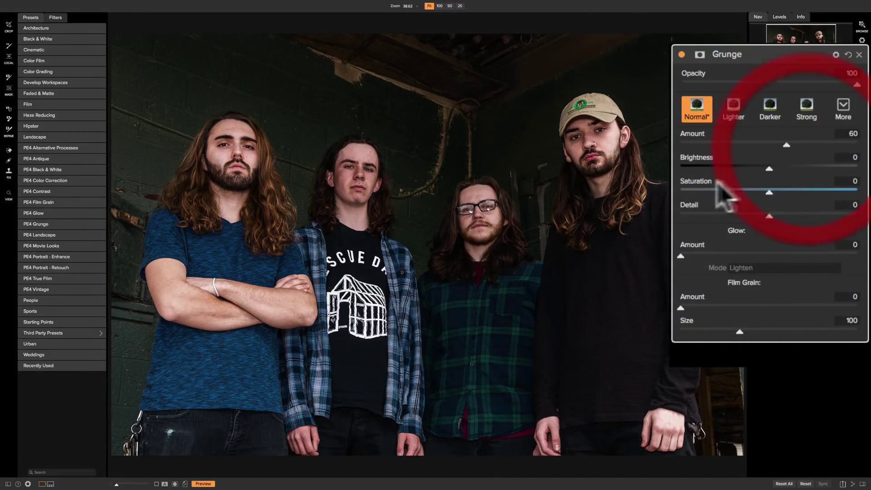
mouse_move(769, 168)
mouse_down()
mouse_move(826, 170)
mouse_move(734, 172)
mouse_move(820, 171)
mouse_move(764, 171)
mouse_move(812, 193)
mouse_move(728, 190)
mouse_move(810, 190)
mouse_move(739, 190)
mouse_move(804, 190)
mouse_move(742, 191)
mouse_move(767, 190)
mouse_up()
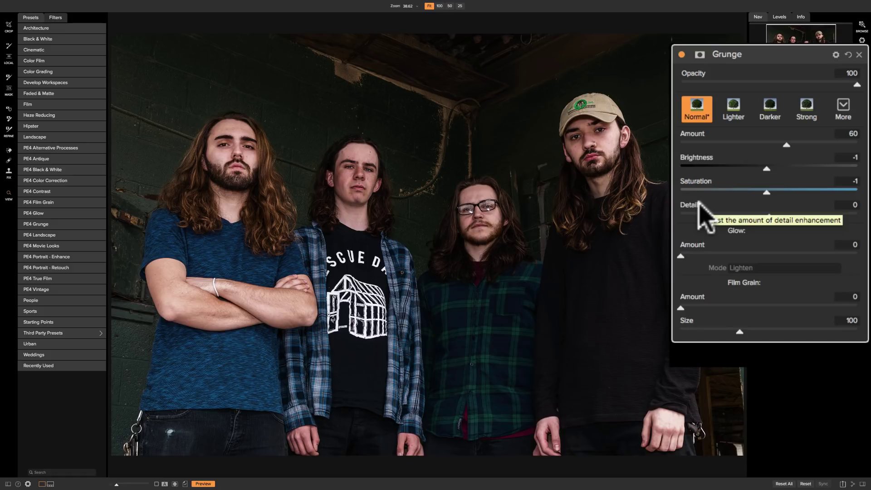
Try stronger Grunge detail values up to 96 and reduce the detail to 9
click(770, 214)
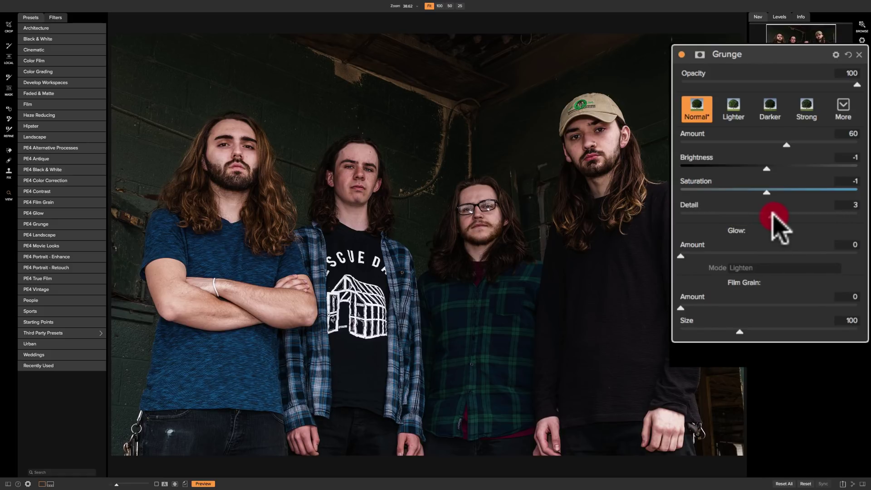
drag(772, 215, 793, 220)
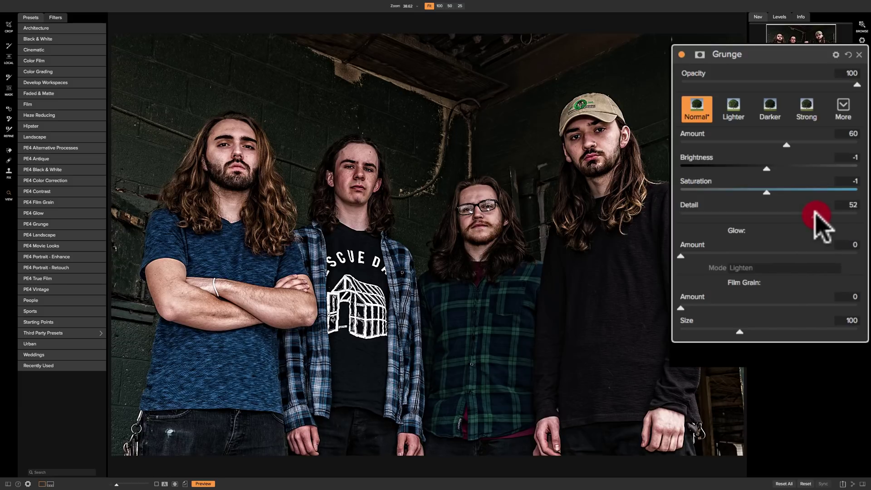
drag(818, 213, 848, 213)
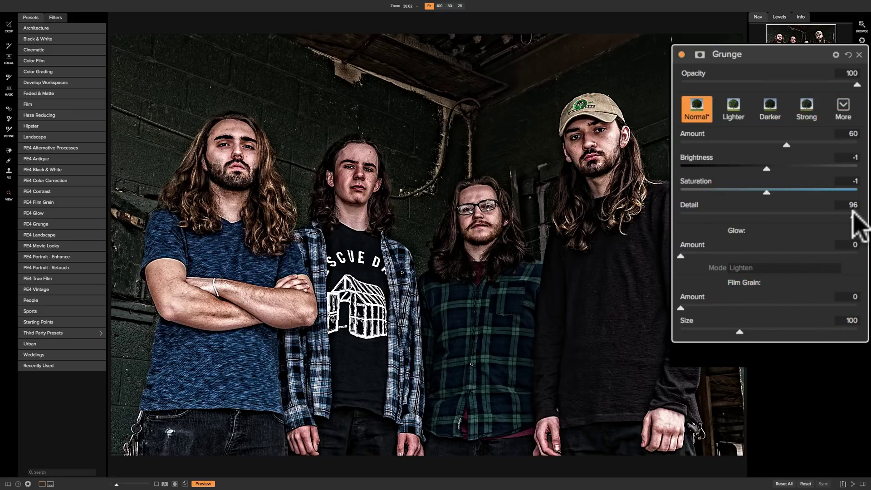
drag(846, 217, 775, 211)
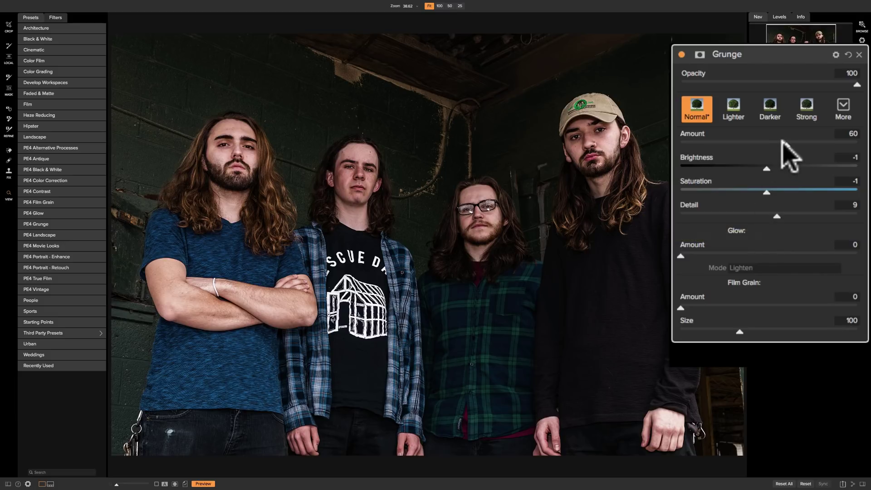
Set the Grunge amount to 64, brightness to -8, saturation to -14 and detail to 20
drag(787, 144, 741, 190)
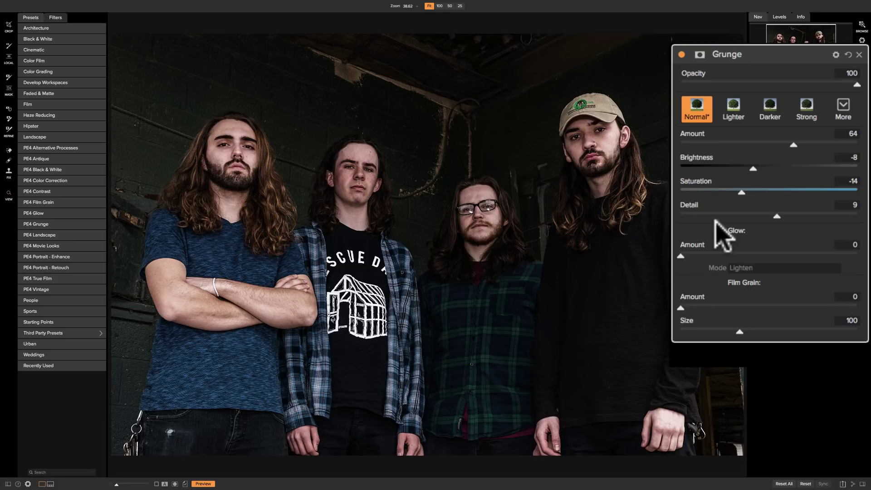
click(777, 218)
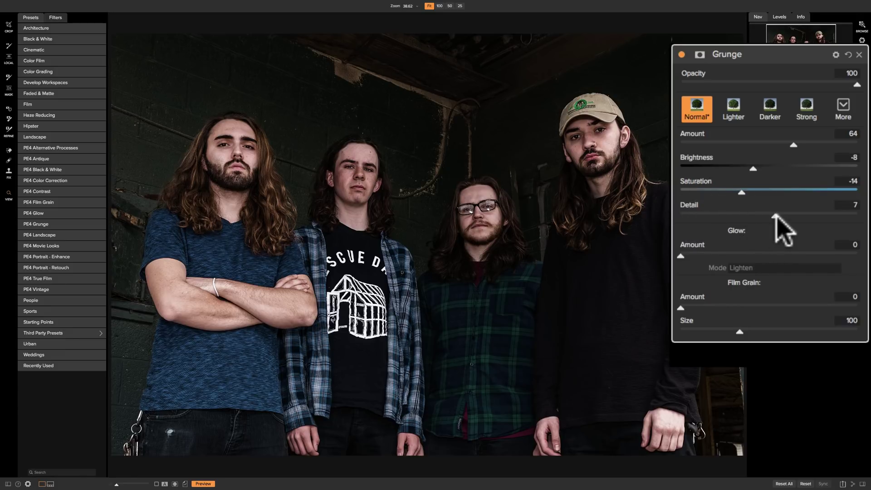
drag(774, 216, 786, 216)
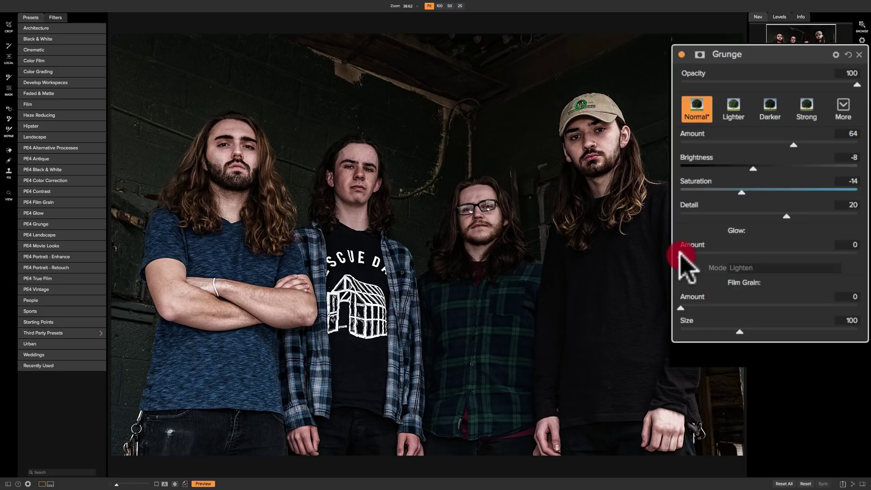
Add a glow to the Grunge filter in Darken mode with an amount of 34
drag(679, 253, 690, 256)
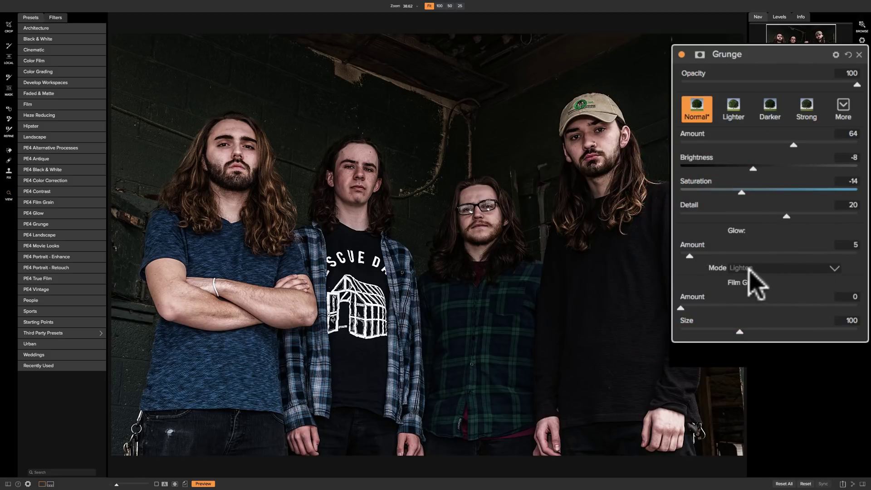
drag(688, 254, 773, 255)
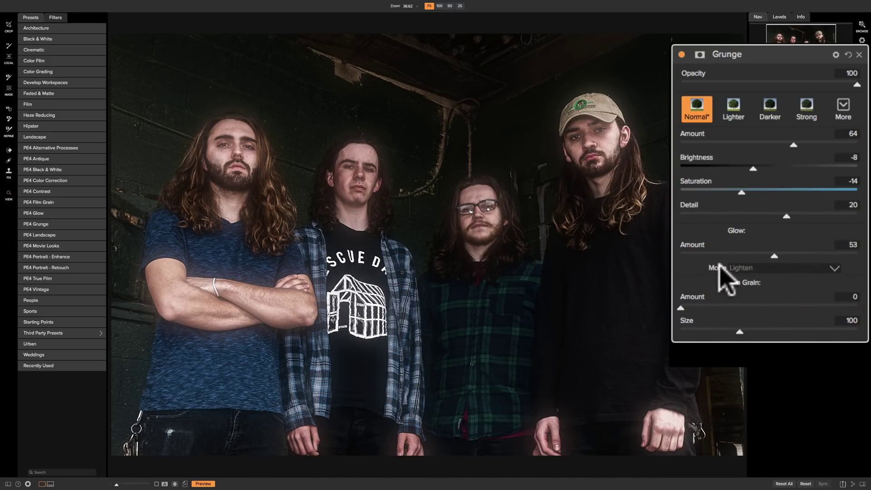
click(792, 270)
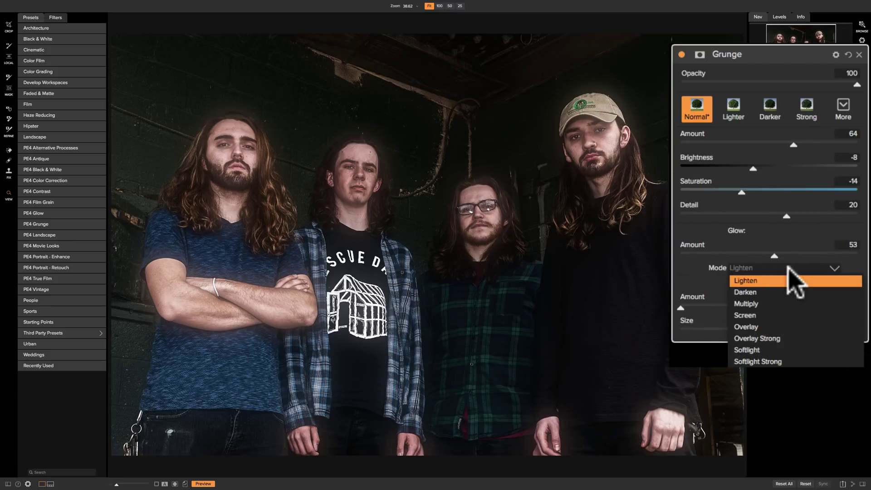
click(766, 291)
mouse_move(754, 252)
mouse_down()
mouse_move(723, 253)
mouse_move(843, 255)
mouse_move(742, 257)
mouse_up()
Try the Grunge filter's glow in Multiply mode with an amount of 29 and in Screen mode with an amount of 44
click(745, 268)
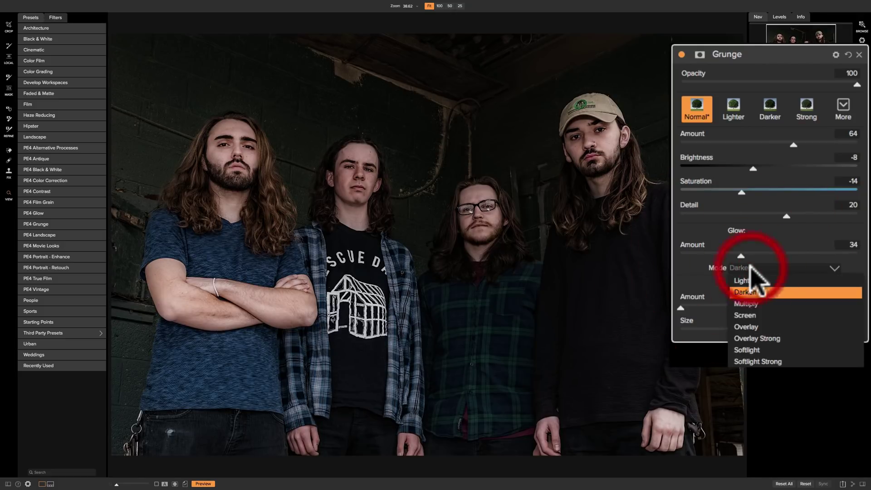
click(744, 304)
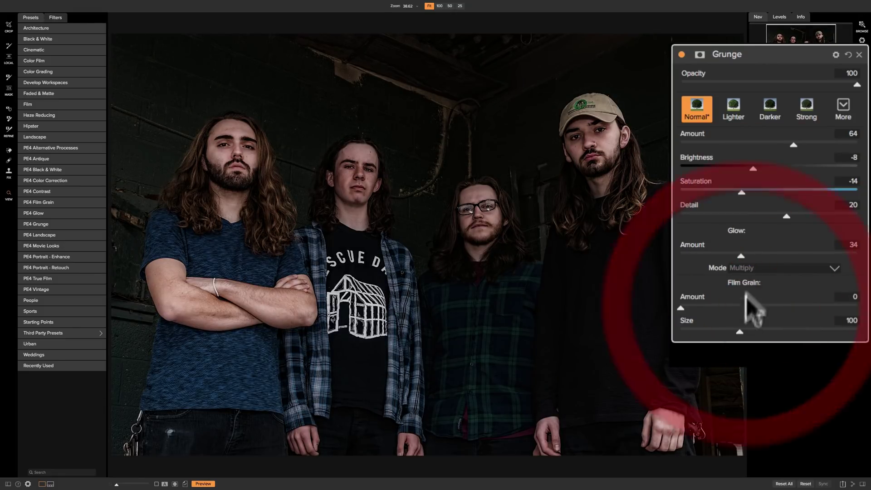
mouse_move(741, 255)
mouse_down()
mouse_move(803, 256)
mouse_move(723, 254)
mouse_move(822, 256)
mouse_move(732, 256)
mouse_up()
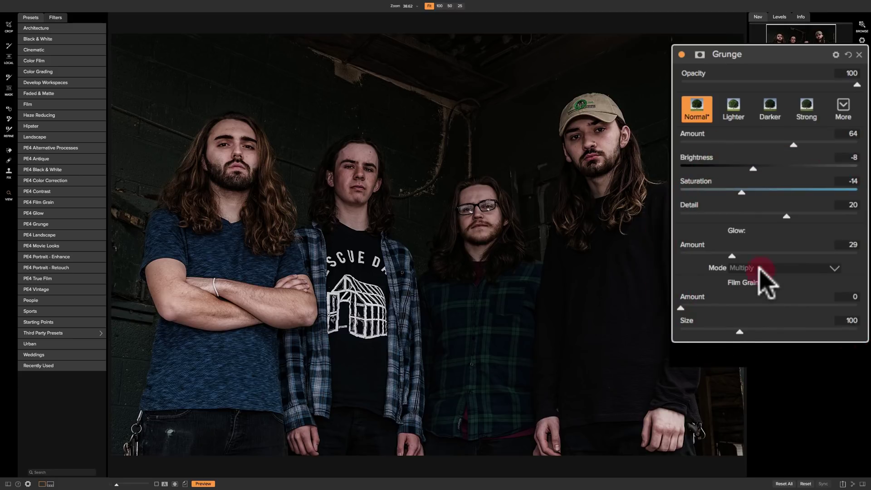
click(763, 272)
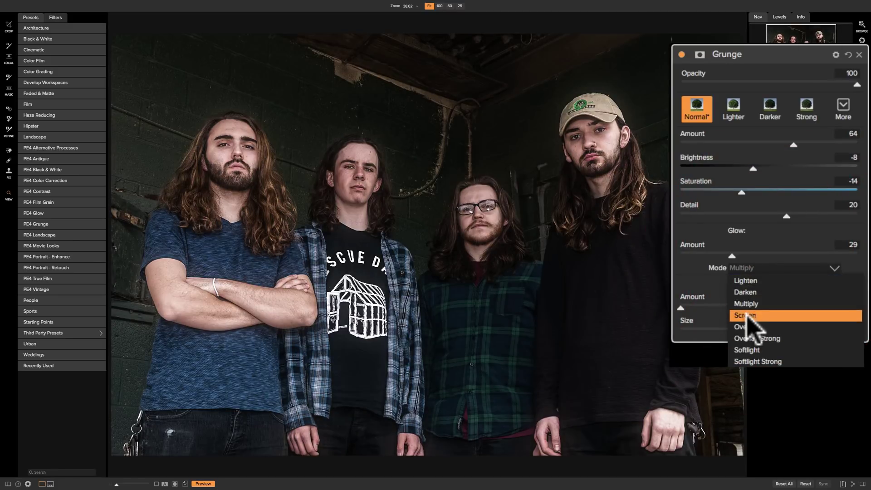
click(748, 316)
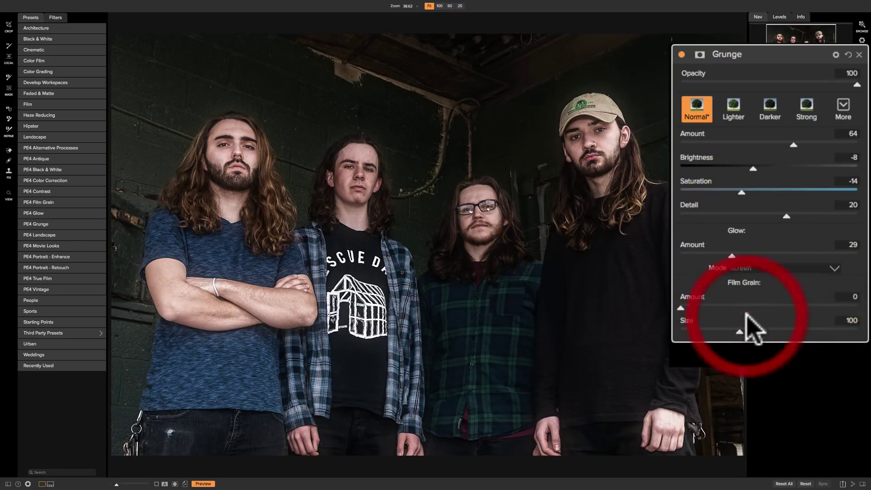
drag(733, 257, 757, 255)
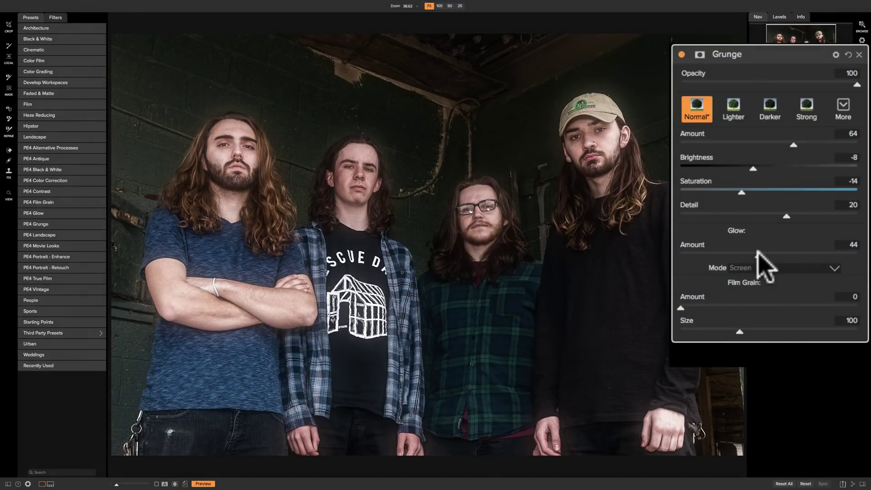
Try the glow in Overlay and Softlight modes with an amount of 34 and in Overlay Strong mode at 41
click(758, 269)
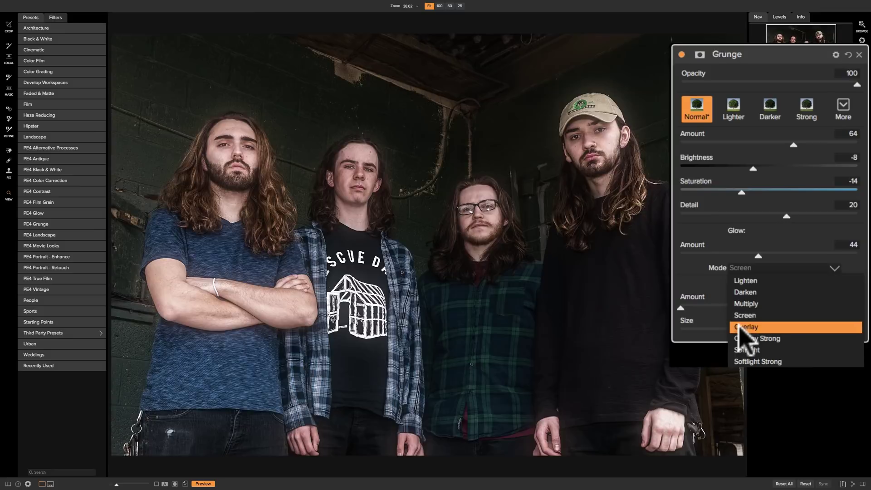
click(739, 327)
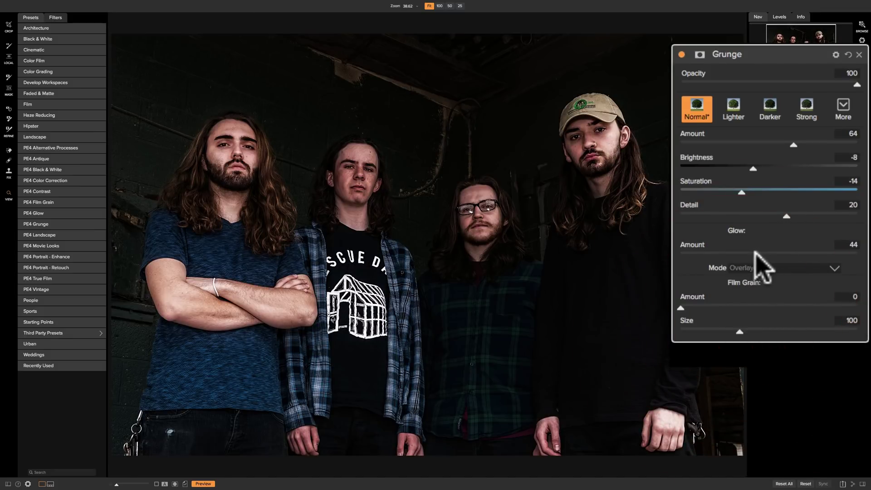
mouse_move(758, 256)
mouse_down()
mouse_move(827, 256)
mouse_move(743, 256)
mouse_up()
click(744, 268)
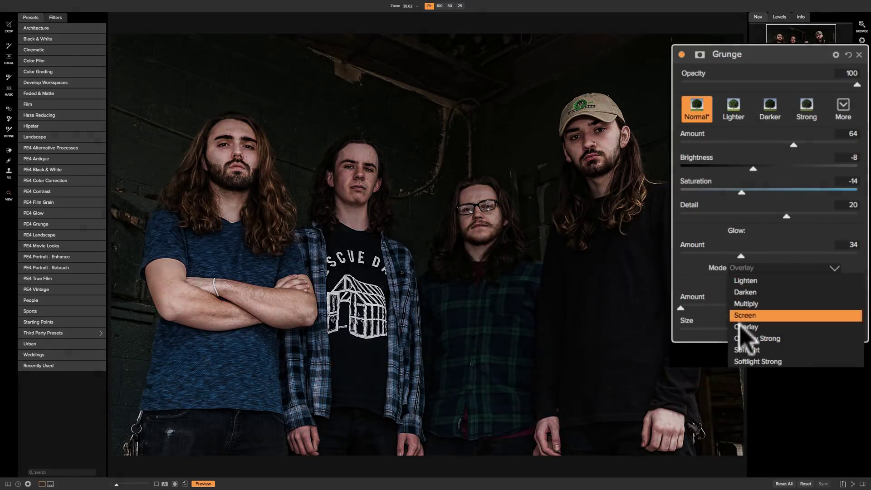
click(744, 350)
click(751, 269)
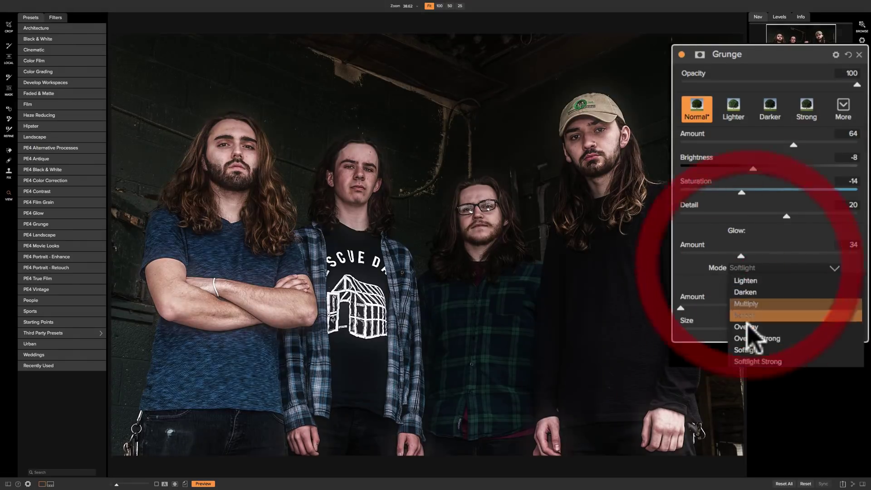
click(749, 338)
click(761, 255)
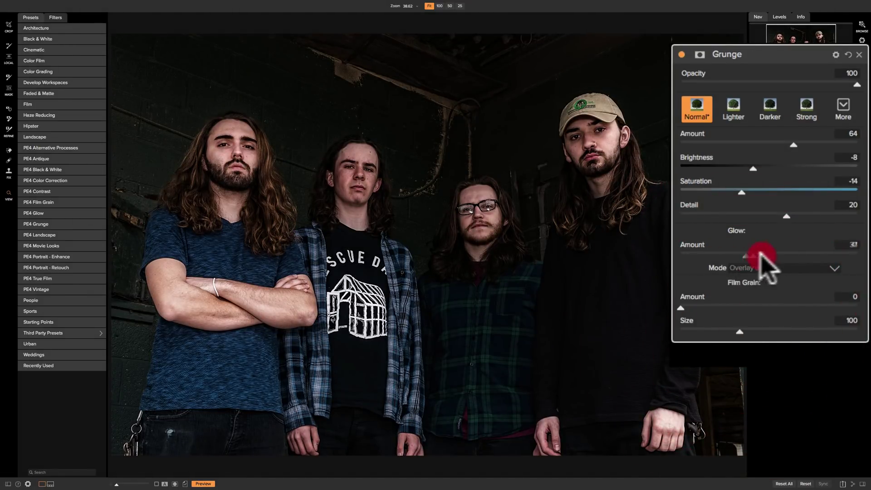
mouse_move(761, 256)
mouse_down()
mouse_move(853, 256)
mouse_move(755, 255)
mouse_up()
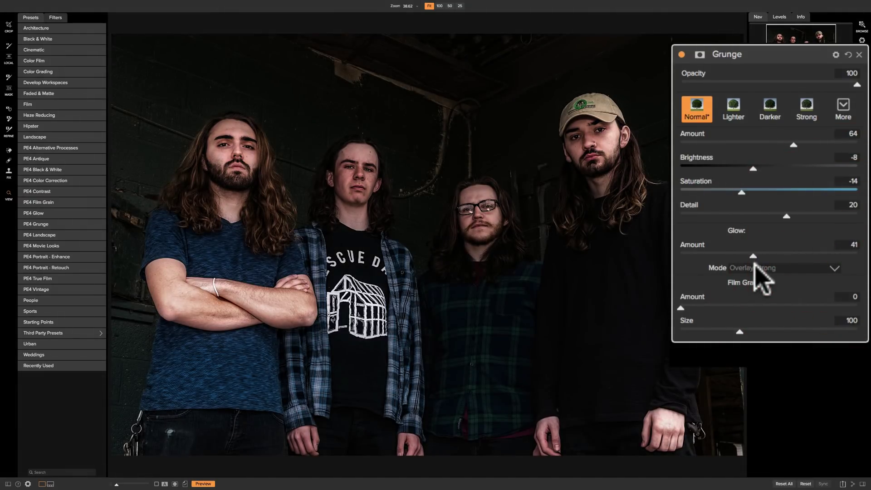
Try the glow in Softlight mode with an amount of 46 and in Softlight Strong mode with an amount of 44
click(756, 268)
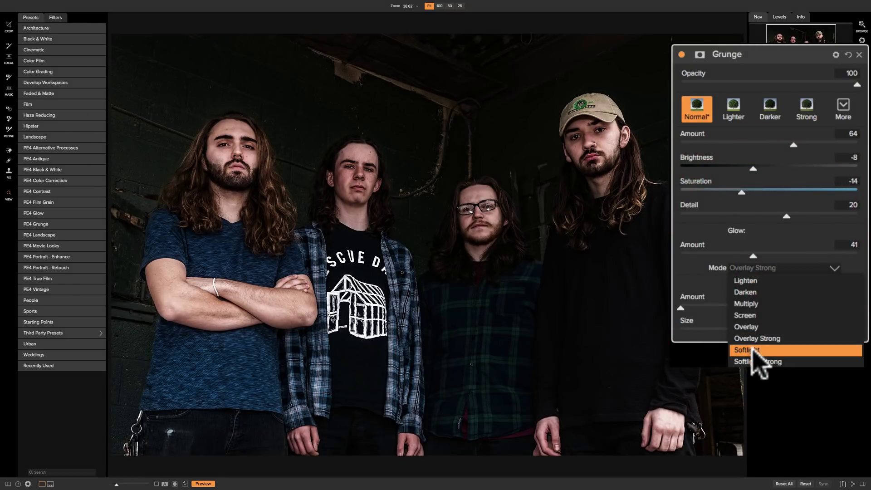
click(758, 351)
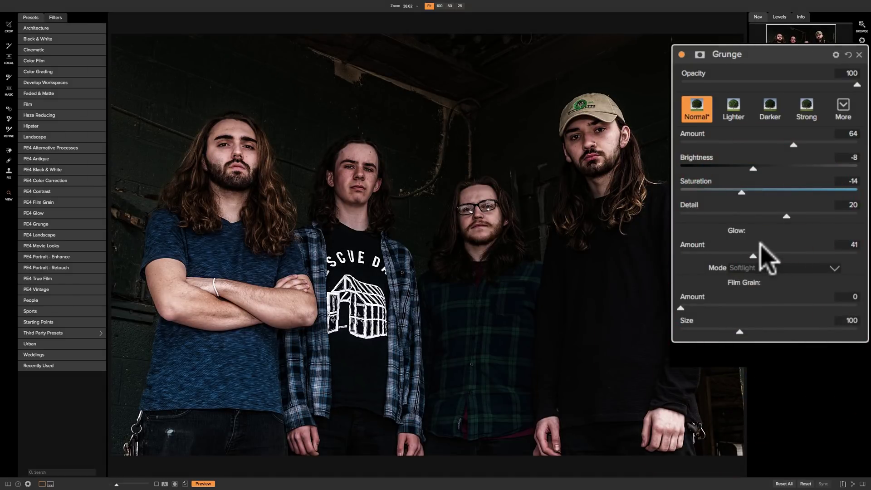
mouse_move(751, 255)
mouse_down()
mouse_move(817, 254)
mouse_move(762, 254)
mouse_up()
click(761, 268)
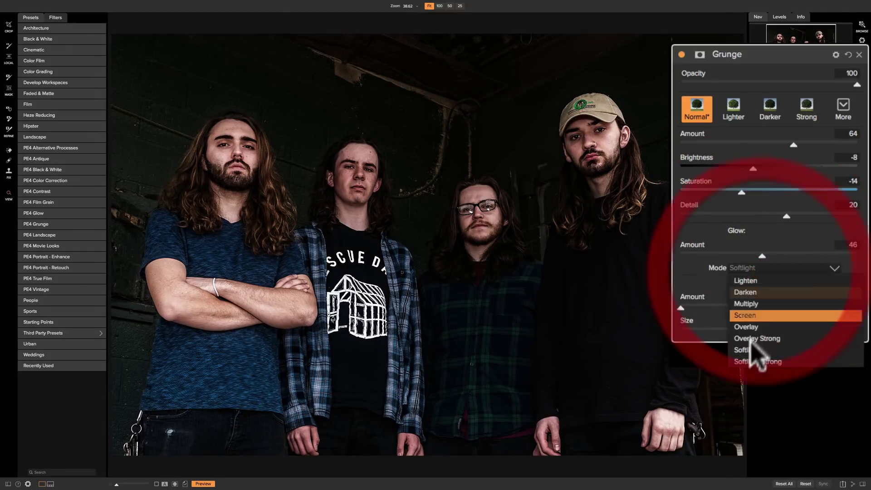
click(753, 361)
mouse_move(760, 254)
mouse_down()
mouse_move(851, 255)
mouse_move(759, 255)
mouse_up()
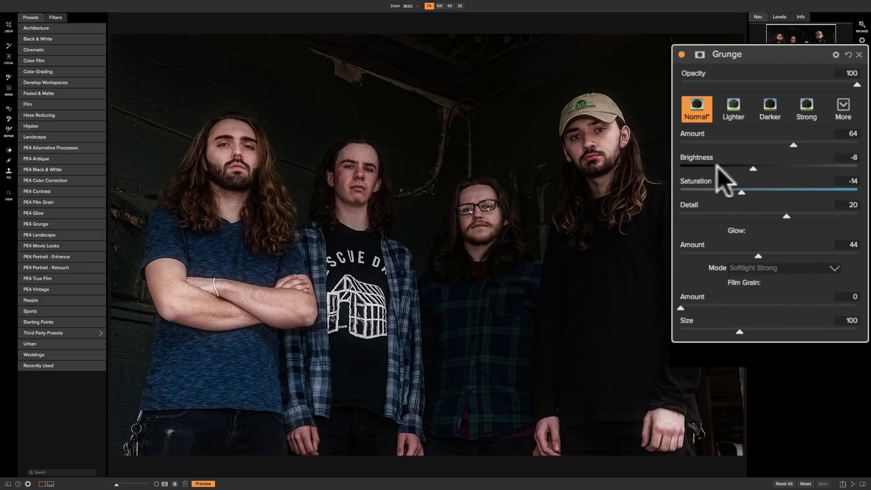
Compare the Multiply, Overlay Strong and Overlay glow modes on the photo at the same glow amount
click(766, 267)
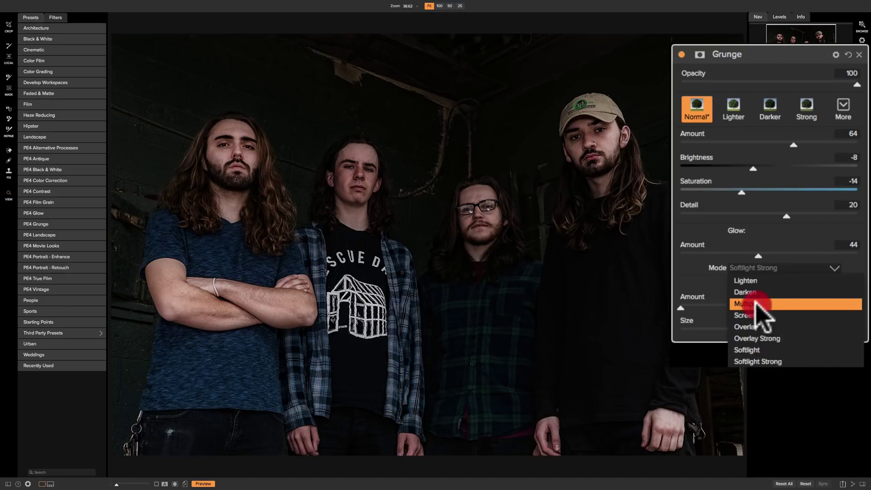
click(755, 303)
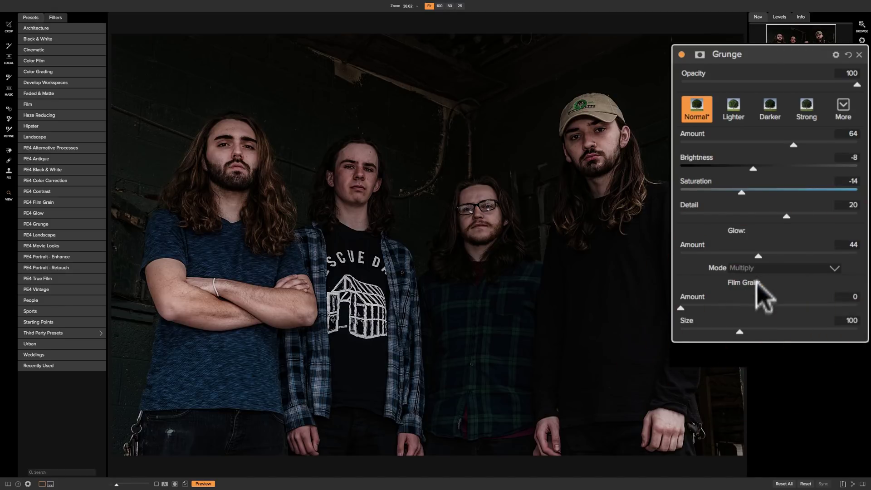
click(754, 268)
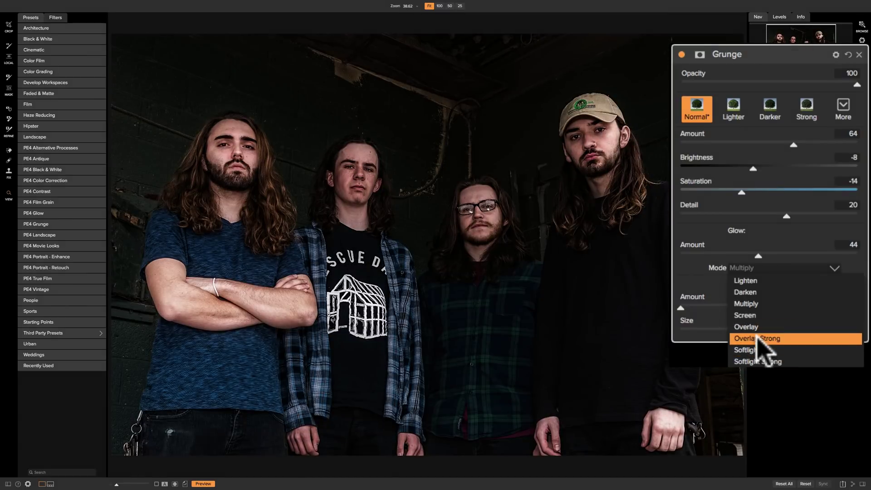
click(757, 339)
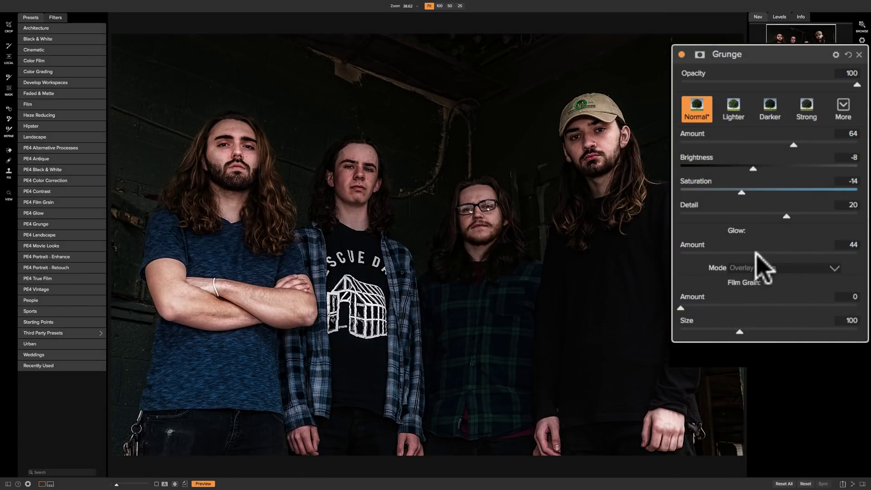
click(762, 268)
click(754, 327)
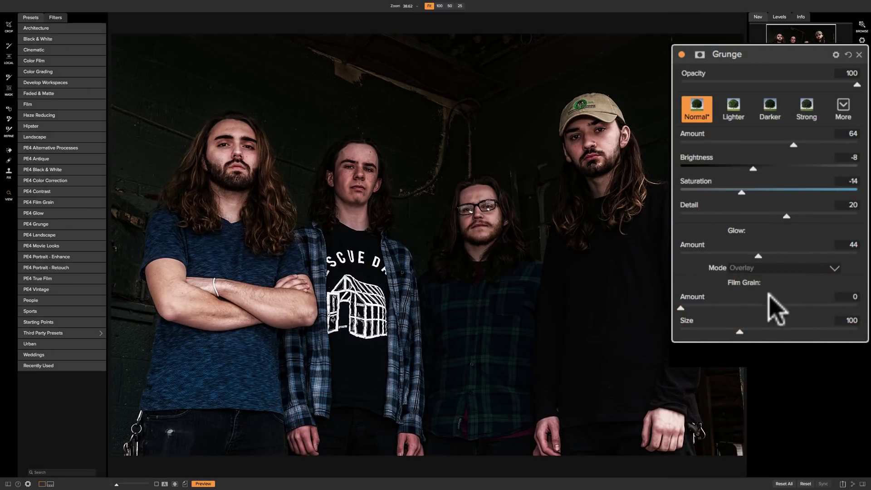
Set the Grunge filter's glow to Softlight mode with an amount of 67
click(770, 268)
click(762, 350)
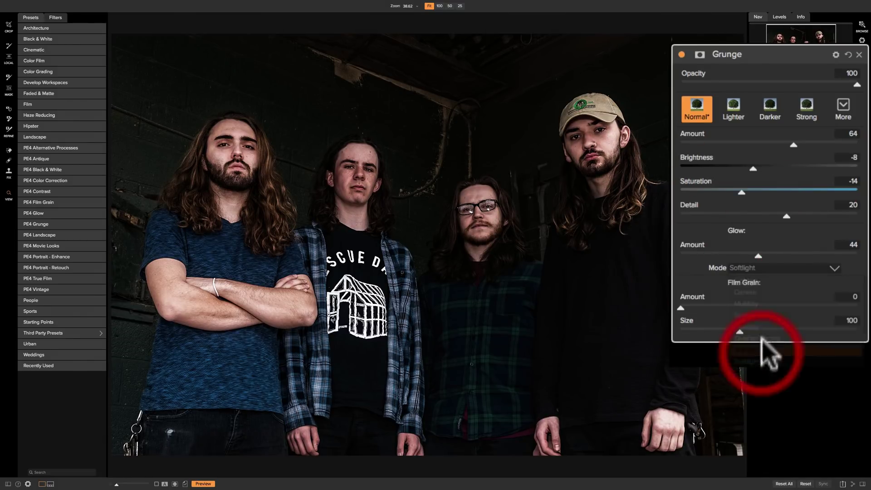
drag(758, 253, 795, 253)
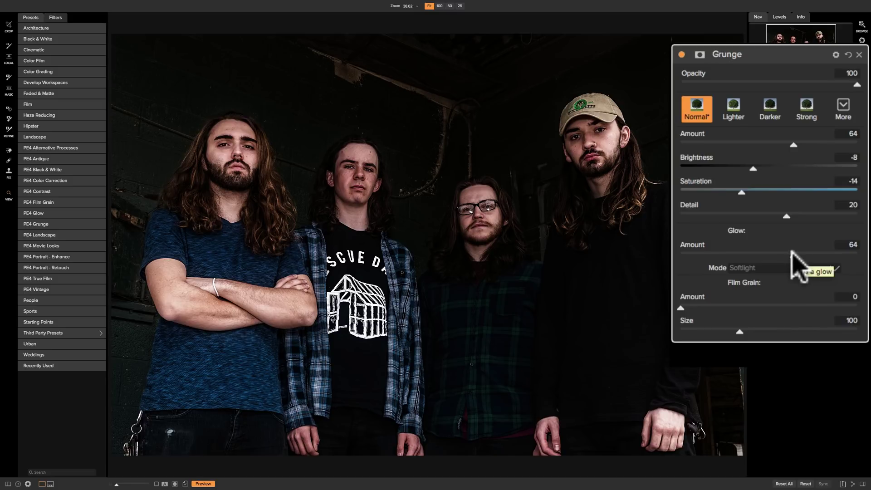
drag(791, 250, 780, 243)
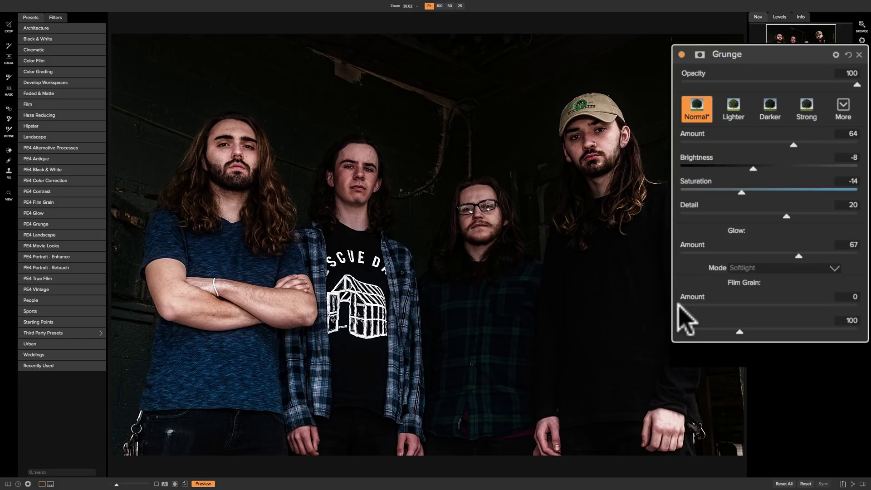
Try film grain amounts of 75, 88, 59 and 49 with grain sizes of 200 and 178
drag(679, 307, 812, 308)
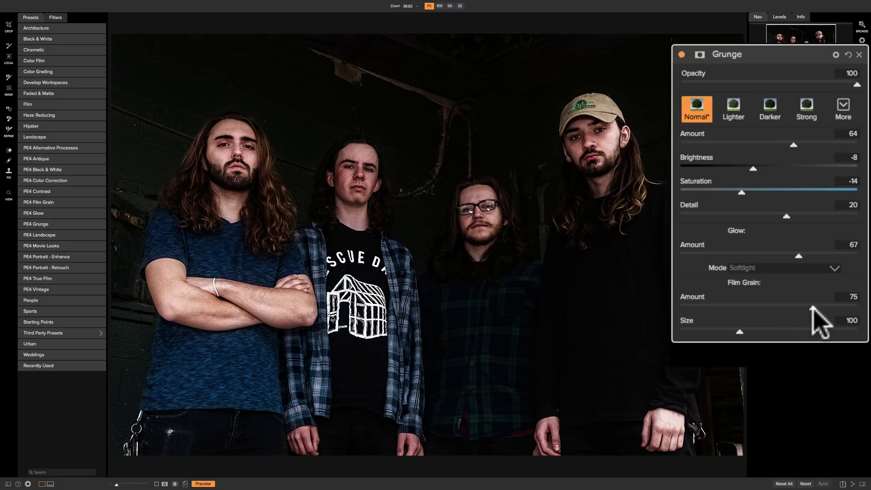
drag(812, 308, 837, 310)
drag(739, 334, 856, 341)
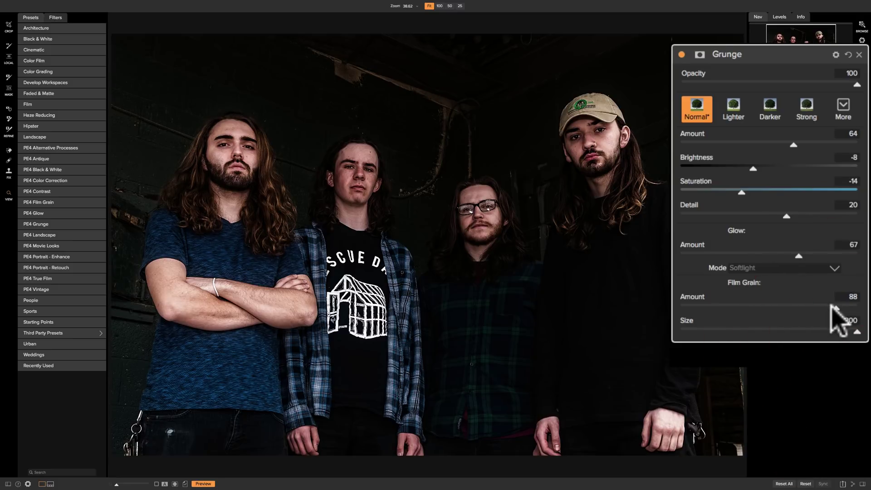
drag(836, 309, 784, 308)
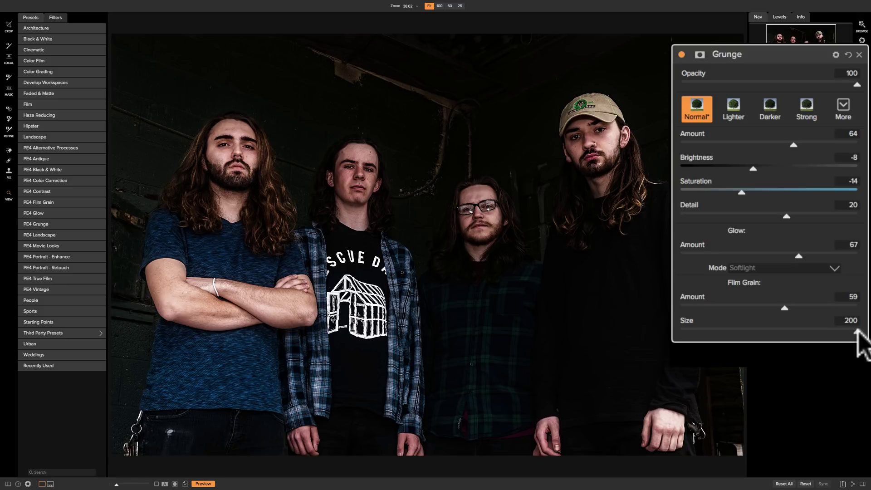
click(771, 309)
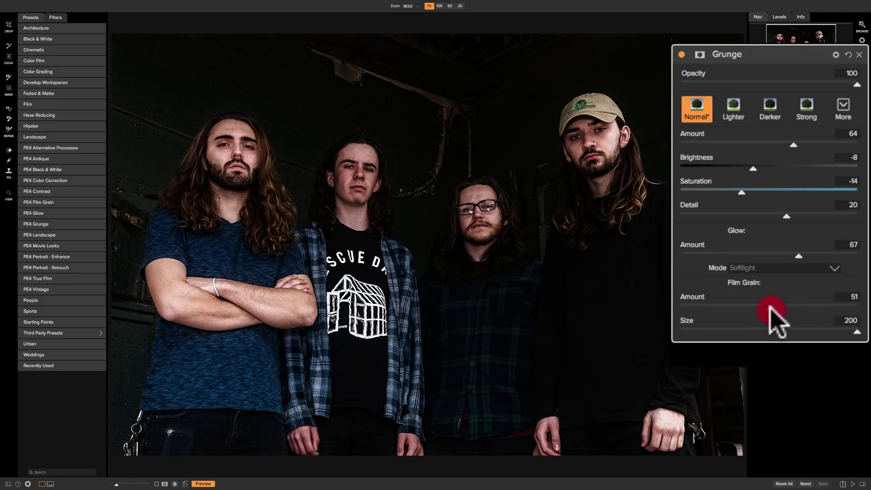
drag(771, 309, 767, 309)
click(853, 330)
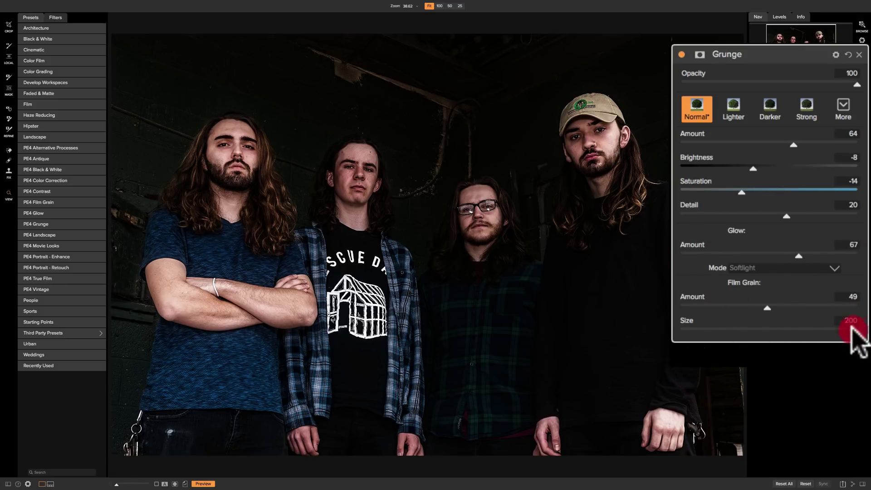
drag(853, 330, 826, 329)
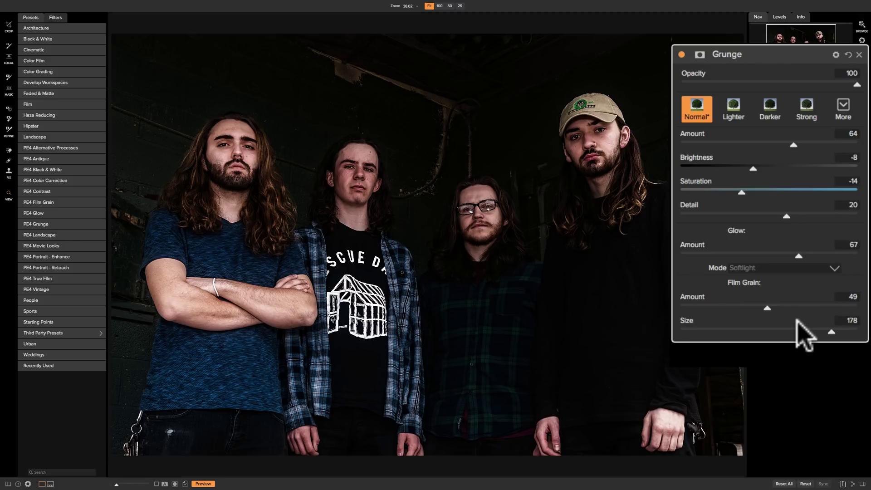
Set the film grain amount to 100 and its size to 200, and lower the Grunge saturation to -40
drag(766, 308, 869, 332)
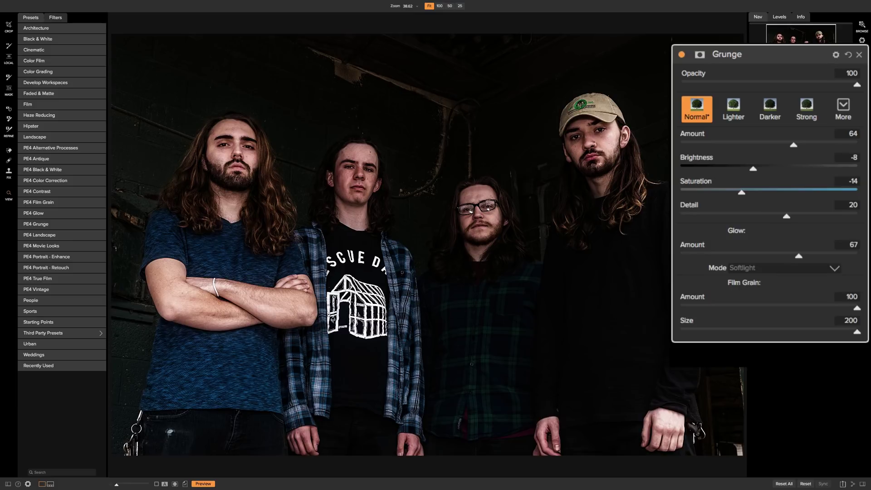
click(857, 332)
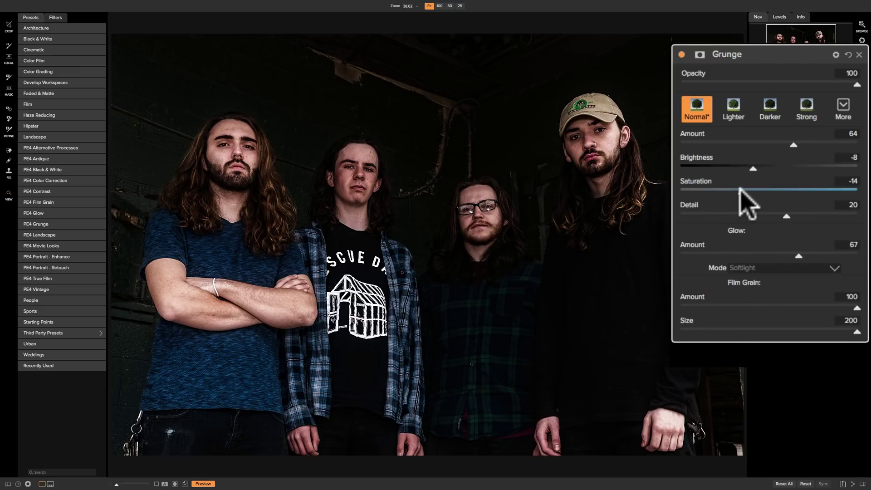
mouse_move(740, 189)
mouse_down()
mouse_move(708, 194)
mouse_move(726, 194)
mouse_up()
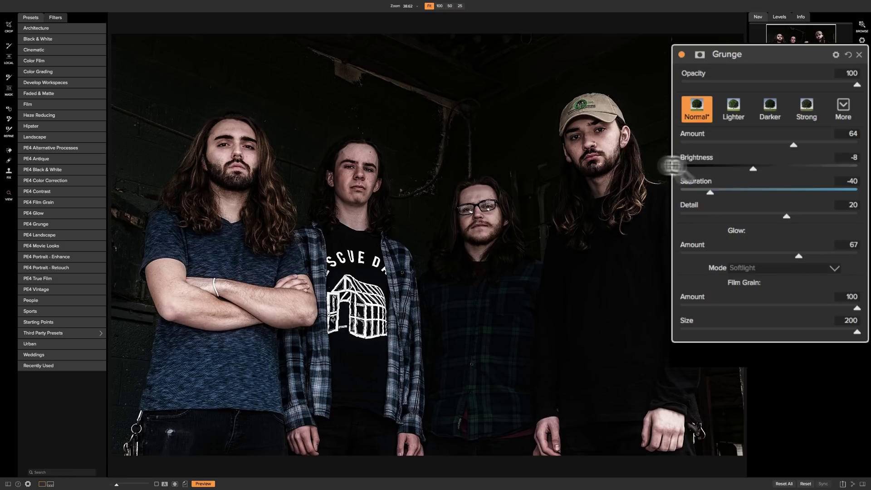
Save the current Grunge filter settings as a new style named "My Grunge Style"
click(844, 105)
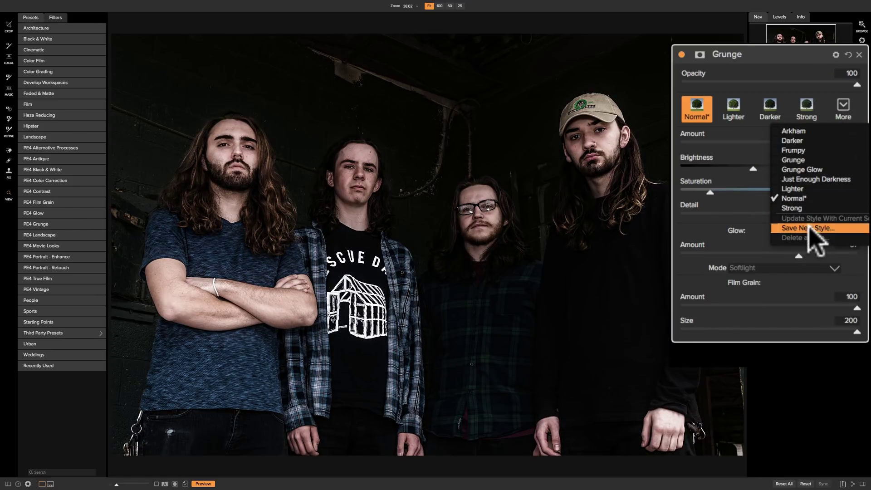
click(808, 228)
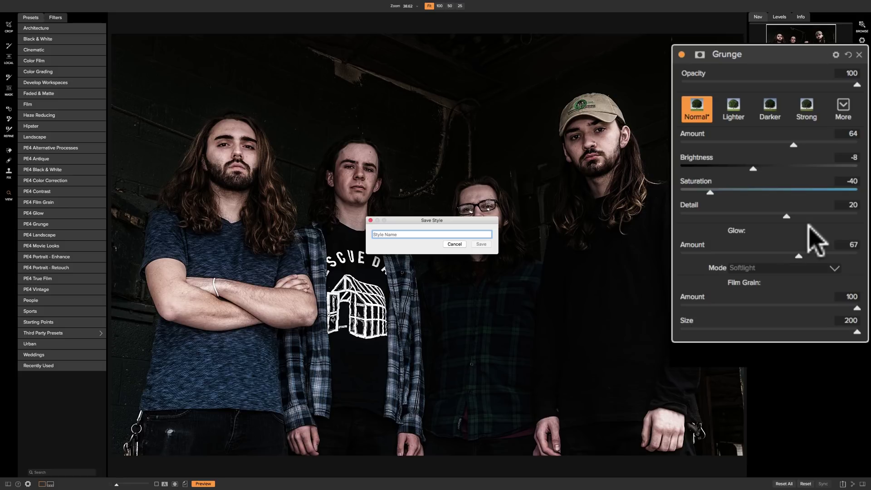
text(My Grunge Style)
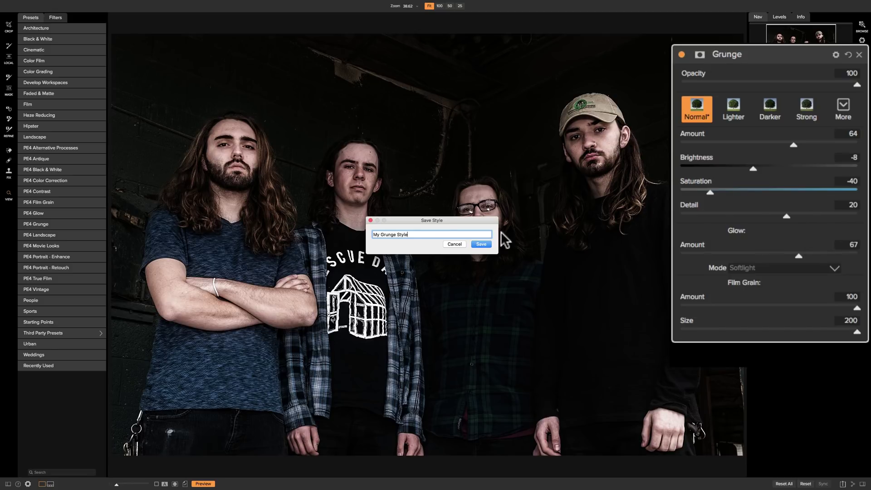
click(481, 245)
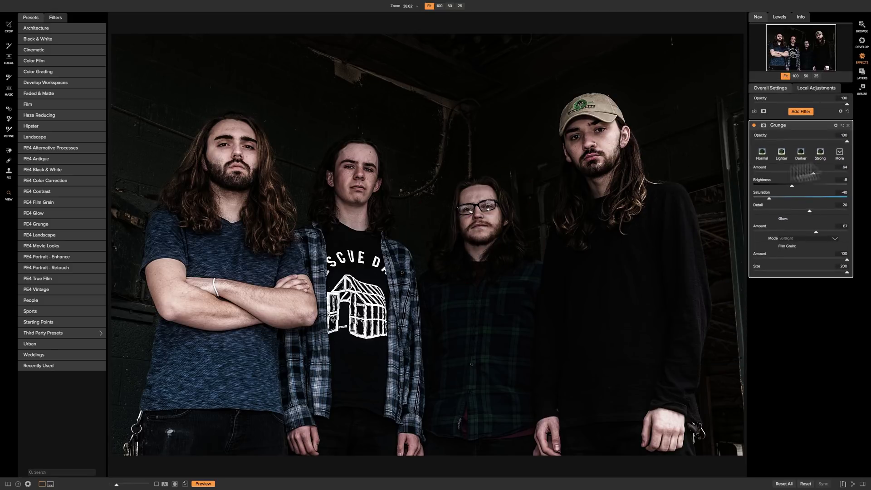
Remove the Grunge filter from the photo, add a fresh Grunge filter, and apply the saved "My Grunge Style" to it
click(848, 125)
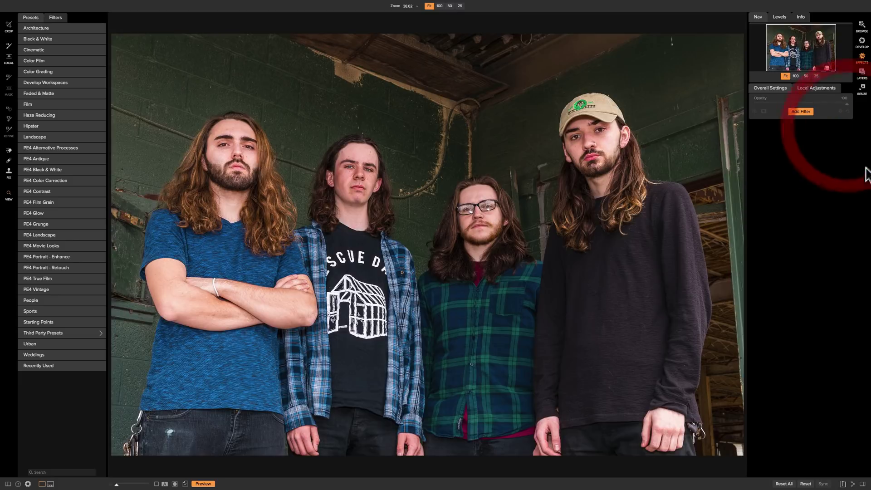
click(797, 111)
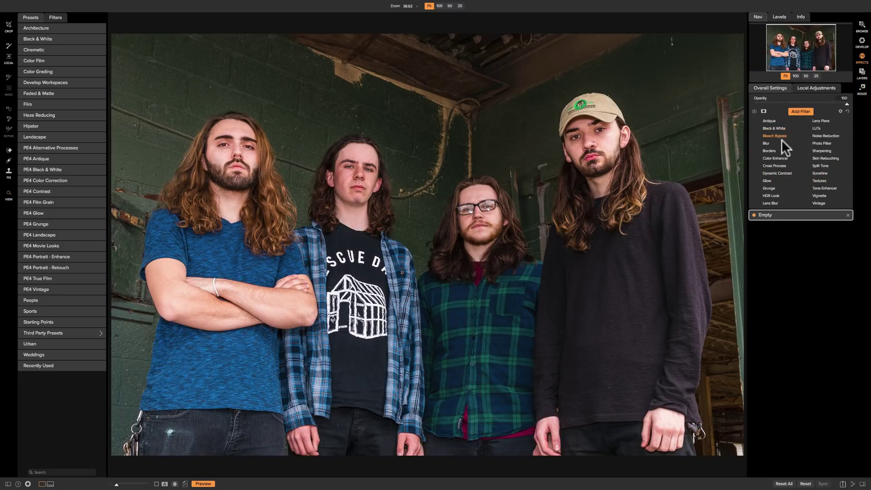
click(766, 187)
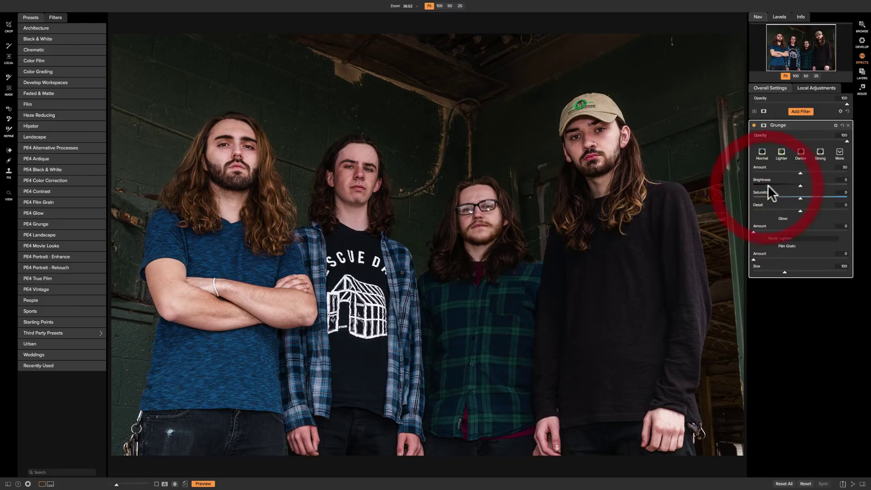
click(841, 105)
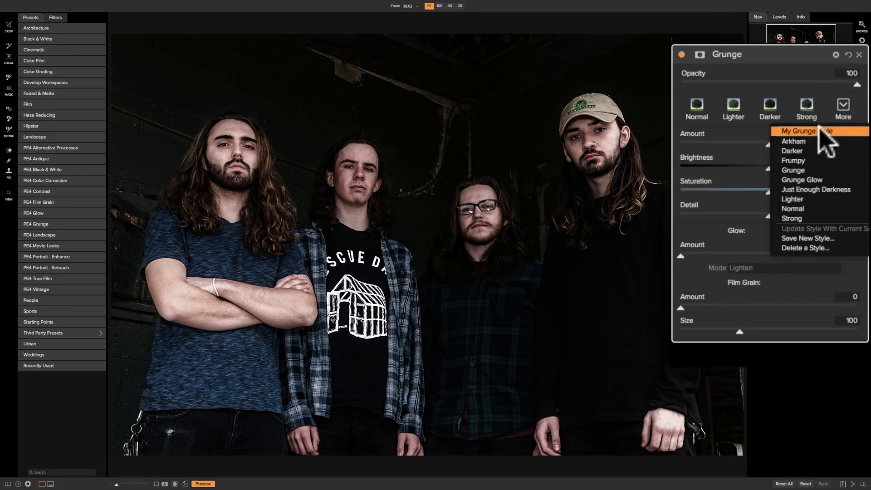
click(821, 131)
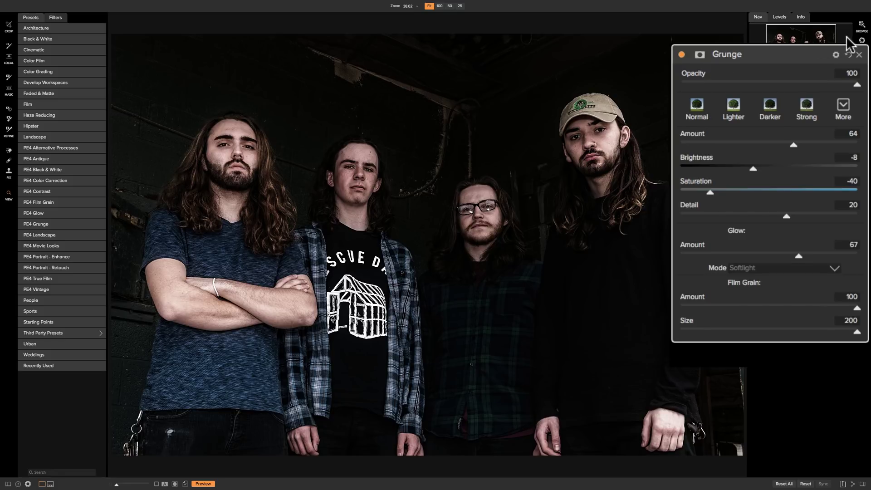
Browse to the next version of the band photo and open it in Effects to examine its Bleach Bypass filter settings
click(861, 25)
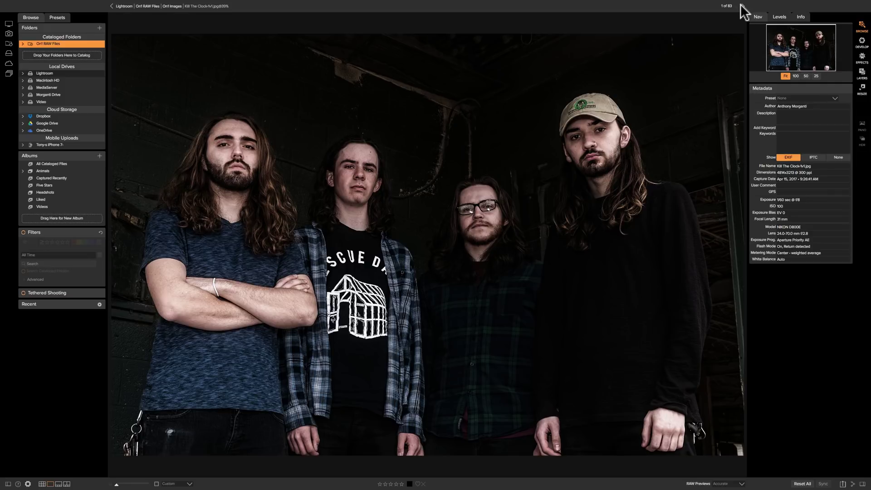
click(742, 4)
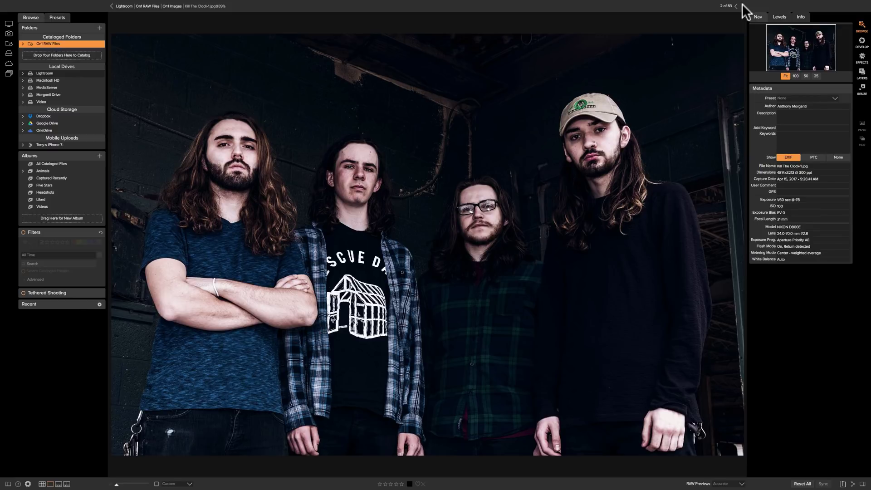
click(861, 58)
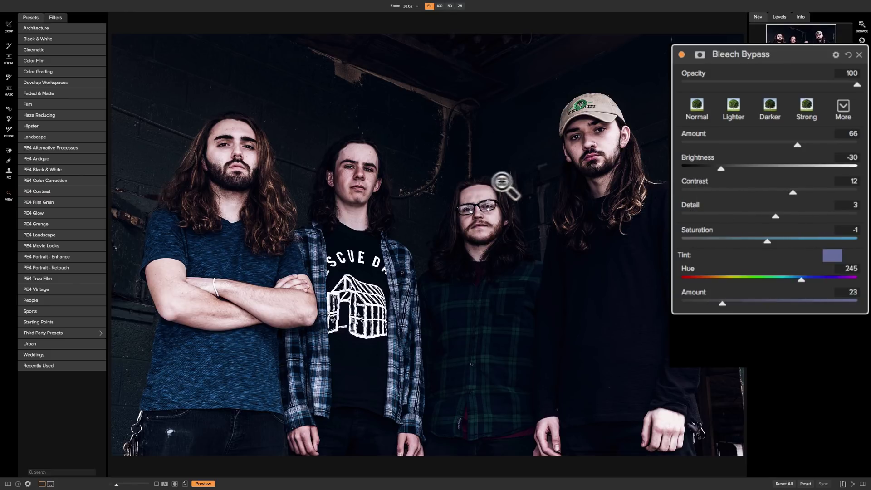
Return to Browse and switch back and forth between the Grunge and Bleach Bypass versions of the band photo to compare their looks
click(863, 28)
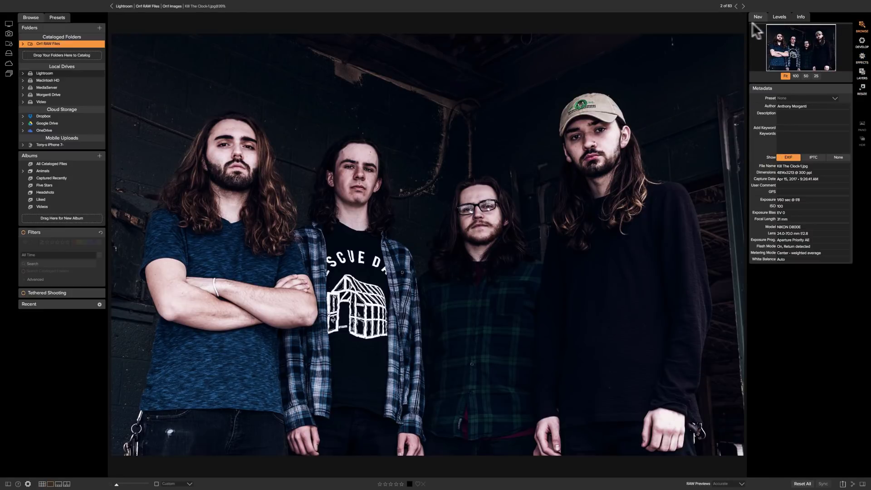
click(736, 6)
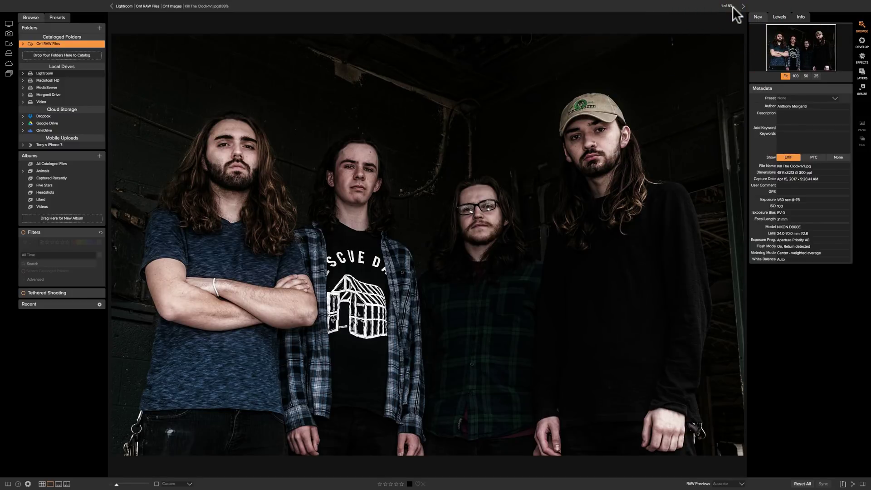
click(742, 4)
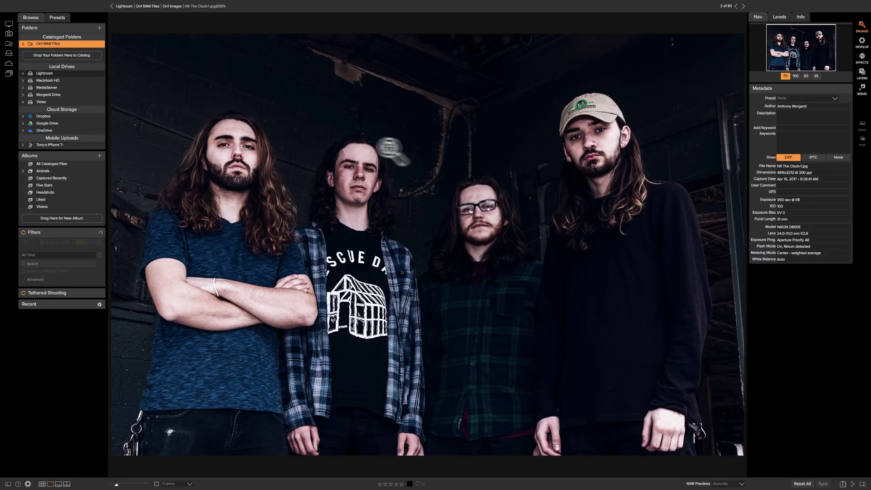
click(737, 6)
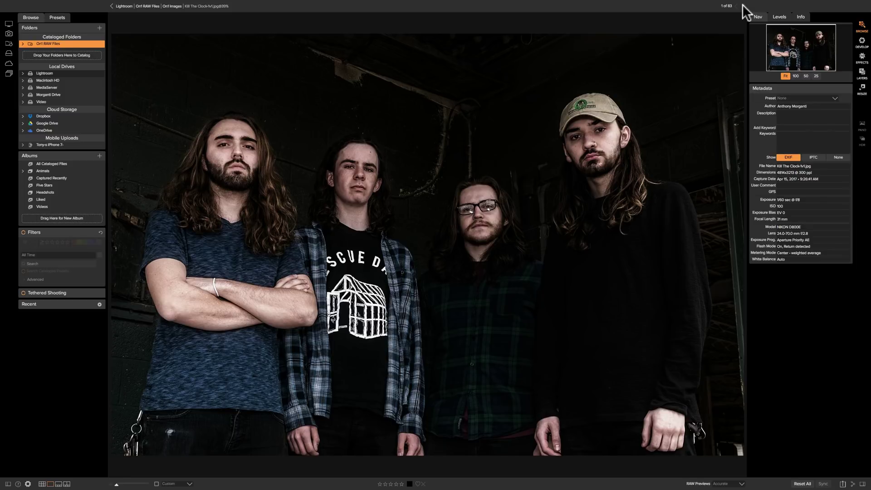
click(743, 6)
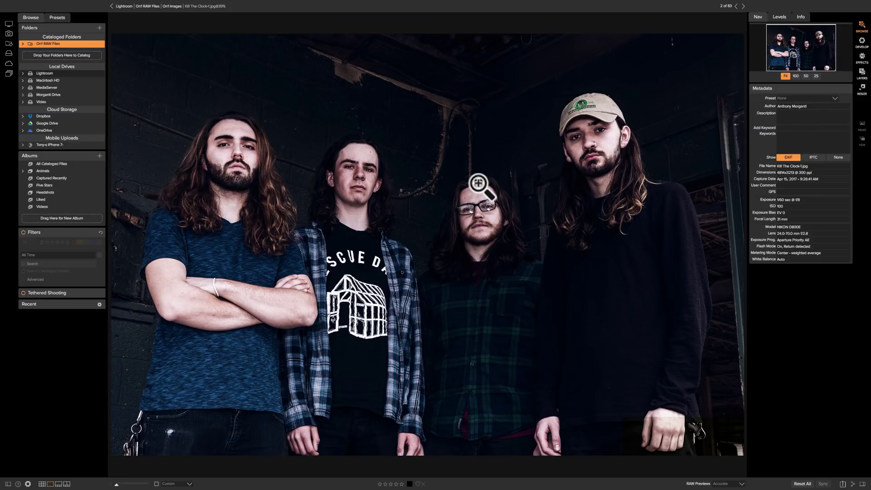
click(736, 6)
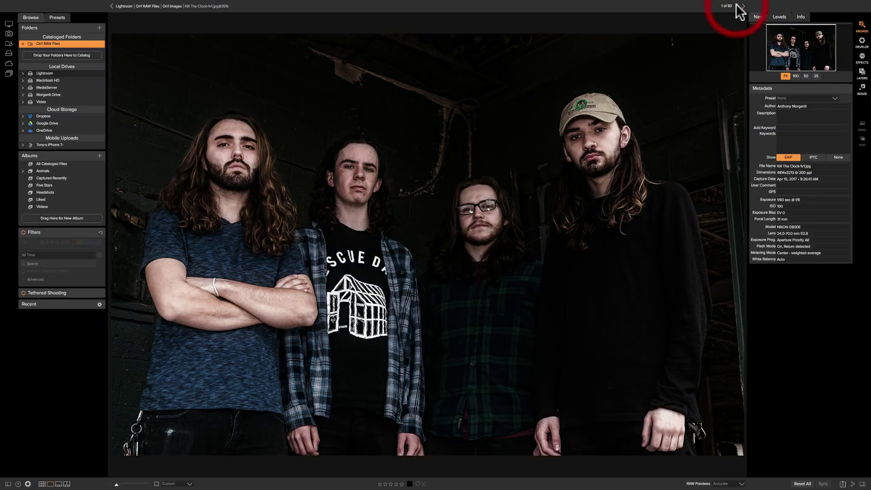